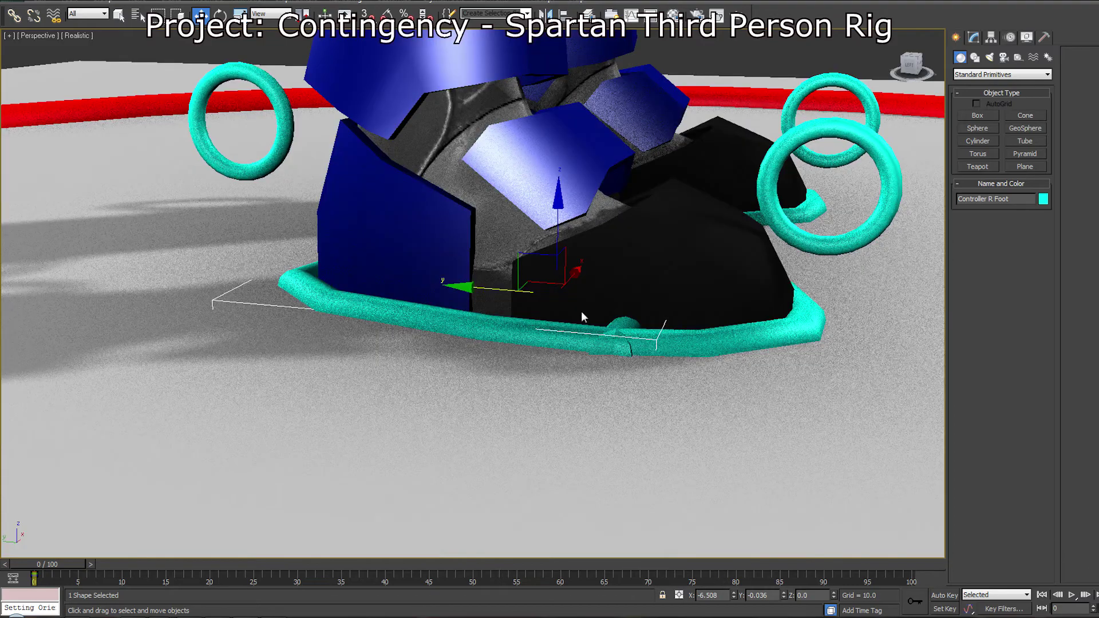
# Try pivoting the right foot from the back by rotating the right heel controller, and undo the rotation.
pyautogui.moveTo(603, 302); pyautogui.dragTo(646, 301, button='middle')
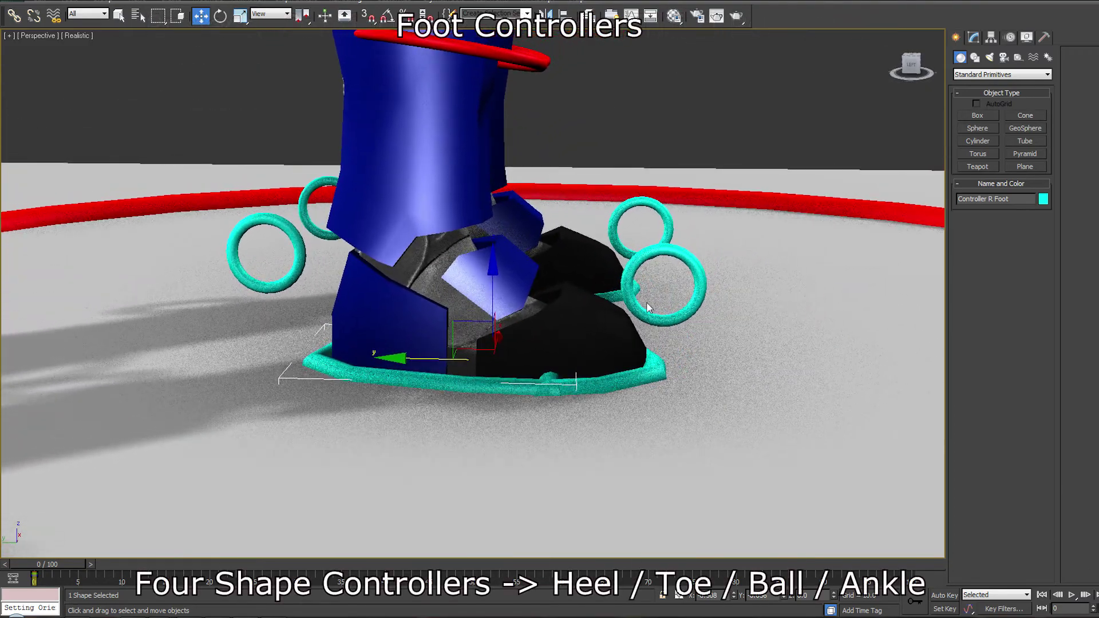
pyautogui.moveTo(444, 261); pyautogui.dragTo(418, 282, button='middle')
pyautogui.press('e')
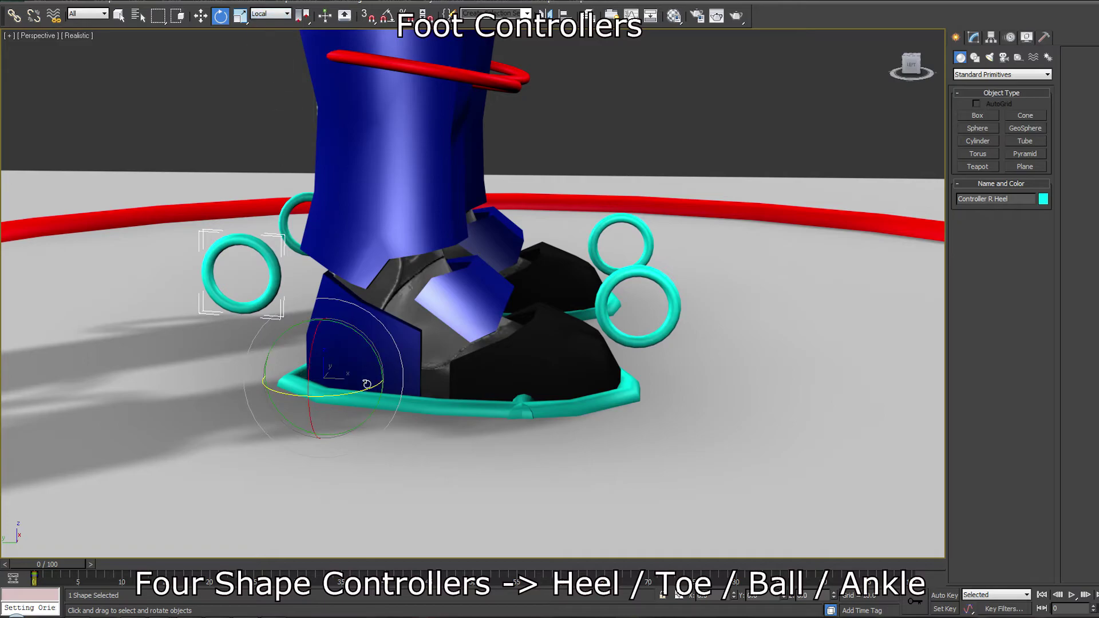
pyautogui.moveTo(364, 395); pyautogui.dragTo(338, 327)
pyautogui.hotkey('ctrl', 'z')
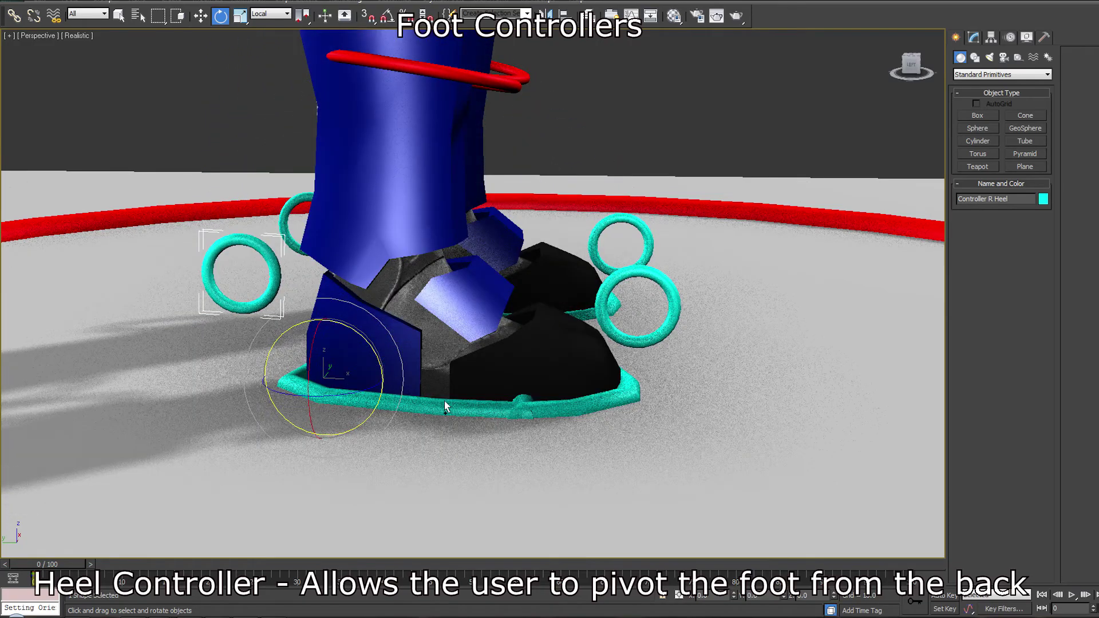
# Try pivoting the right foot by rotating the toe controller and the ball controller, restoring the flat foot pose.
pyautogui.click(656, 277)
pyautogui.moveTo(656, 277); pyautogui.dragTo(600, 310)
pyautogui.hotkey('ctrl', 'z')
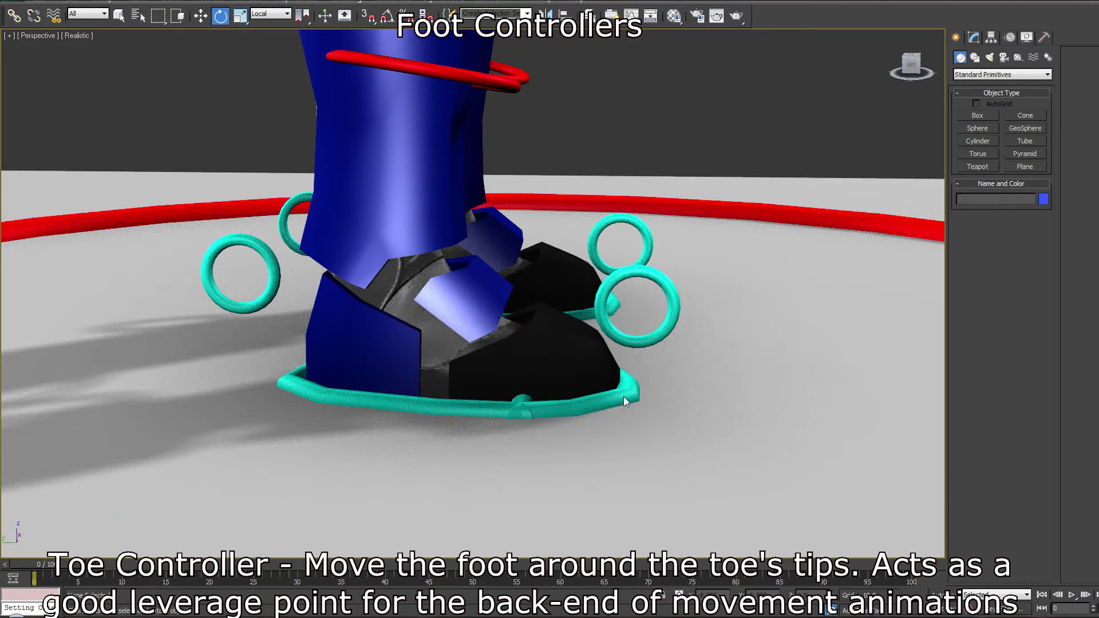
pyautogui.click(596, 317)
pyautogui.moveTo(596, 317); pyautogui.dragTo(575, 327)
# Try lifting and shifting the whole right foot with the Controller R Foot shape, and undo the move.
pyautogui.press('w')
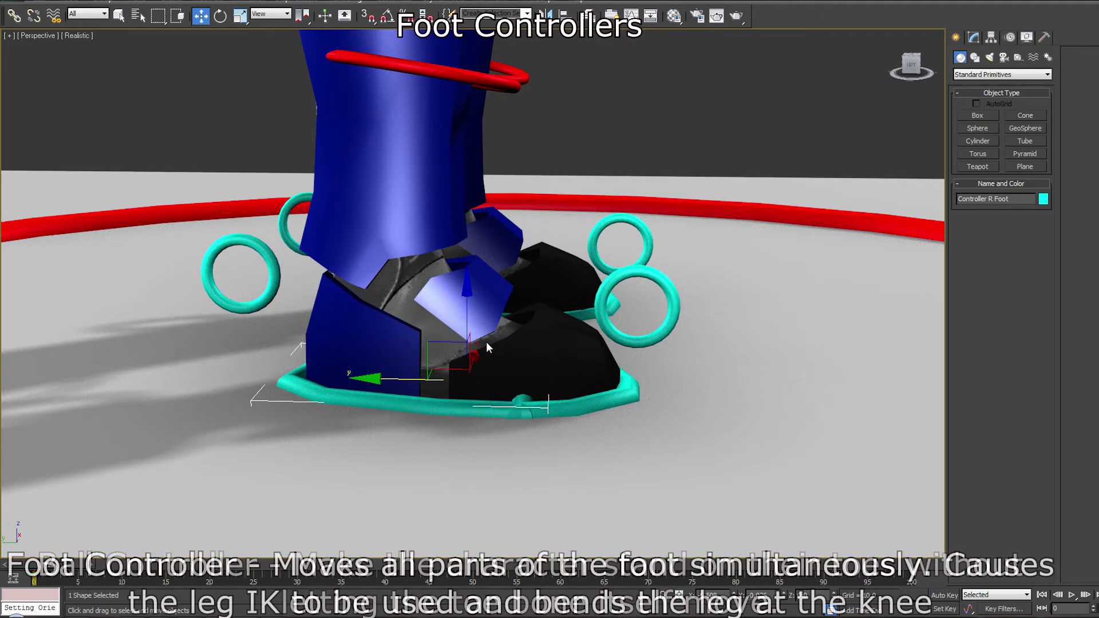
pyautogui.moveTo(468, 307); pyautogui.dragTo(459, 243)
pyautogui.moveTo(404, 270); pyautogui.dragTo(523, 252)
pyautogui.hotkey('ctrl', 'z')
# Raise the Controller R Foot shape off the ground so the right leg bends at the knee.
pyautogui.moveTo(508, 280); pyautogui.dragTo(490, 385, button='middle')
pyautogui.scroll(-3, 503, 319)
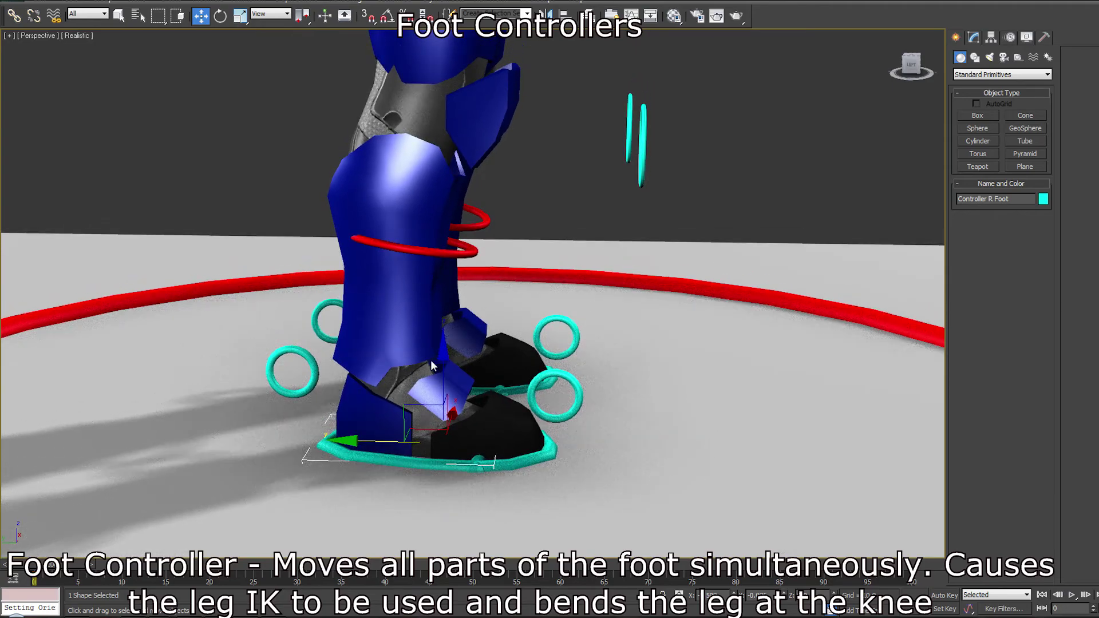
pyautogui.moveTo(440, 332); pyautogui.dragTo(623, 305)
pyautogui.hotkey('ctrl', 'z')
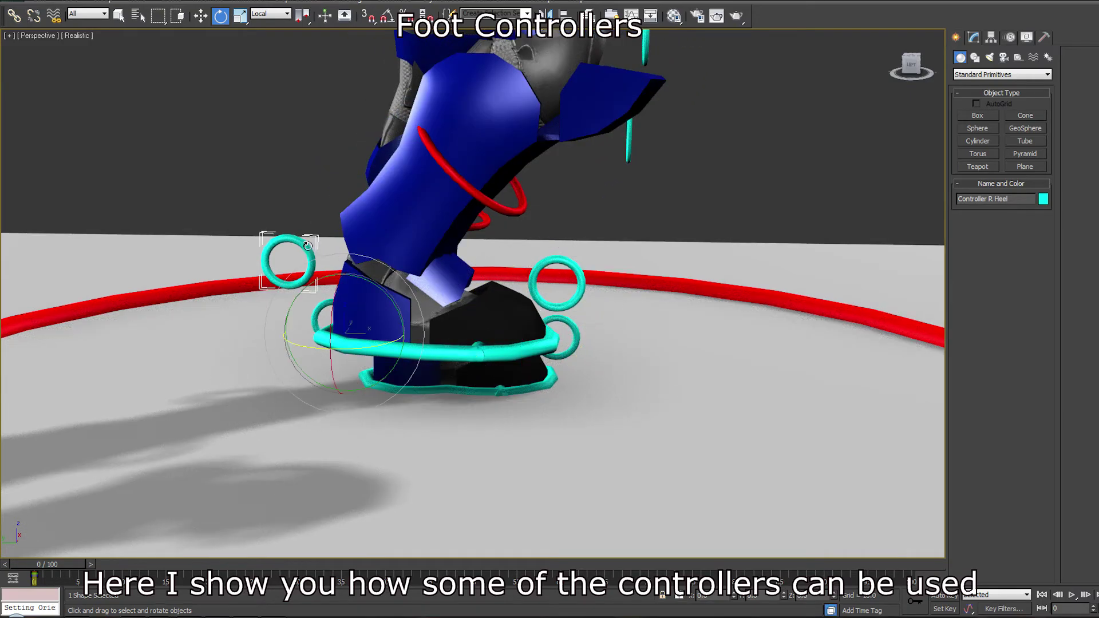
# Try rotating Controller R Heel on the raised right foot, and undo the pose changes.
pyautogui.moveTo(362, 282); pyautogui.dragTo(412, 285)
pyautogui.hotkey('ctrl', 'z')
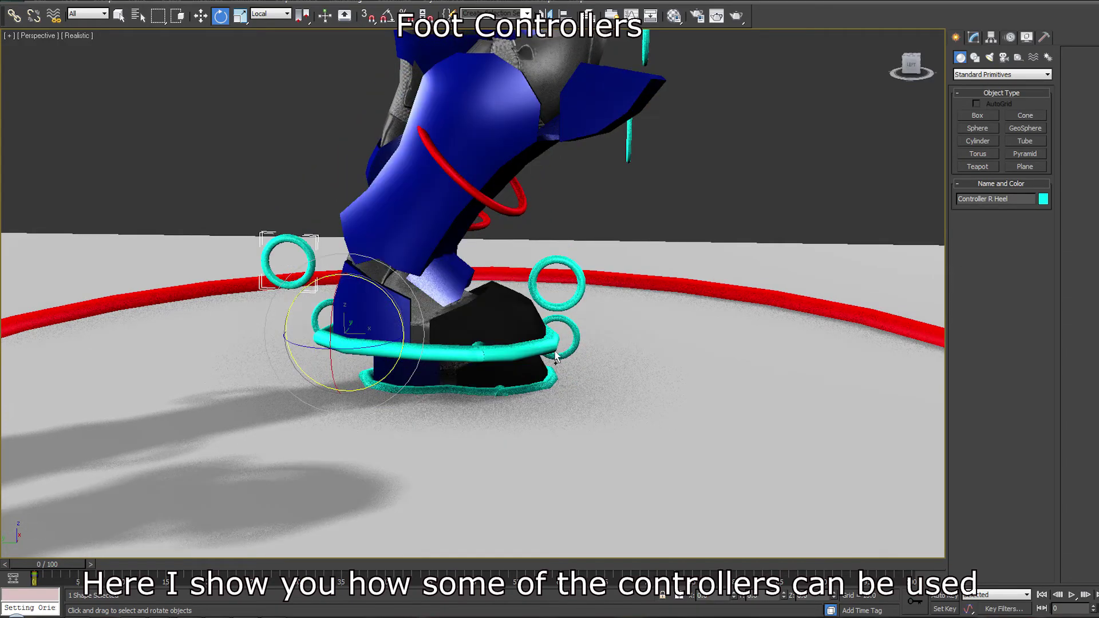
pyautogui.hotkey('ctrl', 'z')
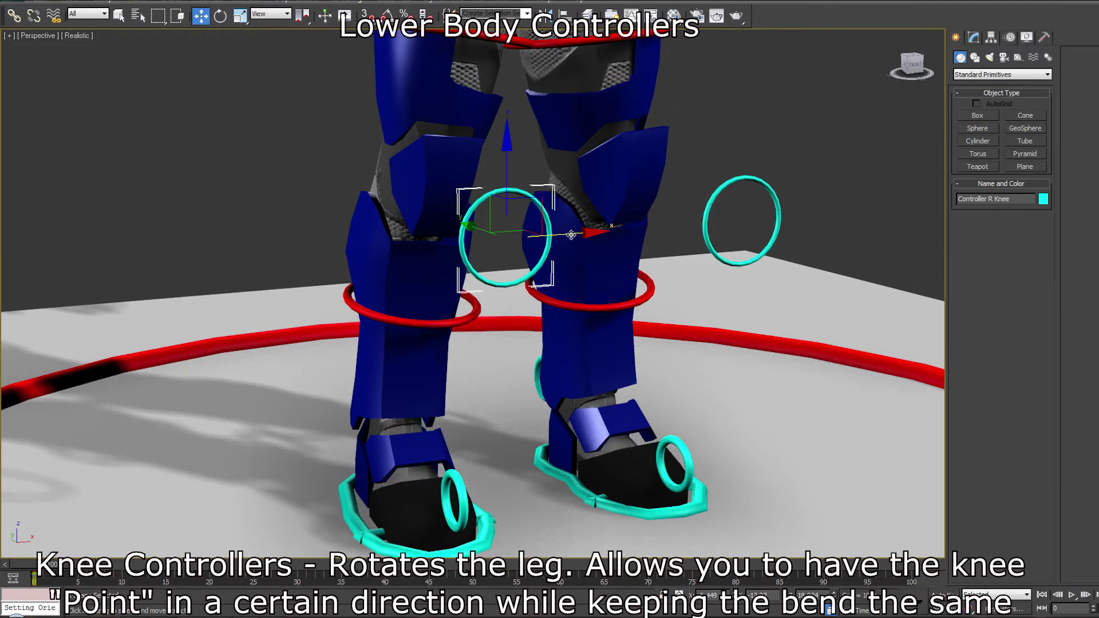
# Try moving Controller R Knee sideways along X to change the direction the right knee points.
pyautogui.moveTo(571, 234); pyautogui.dragTo(547, 240)
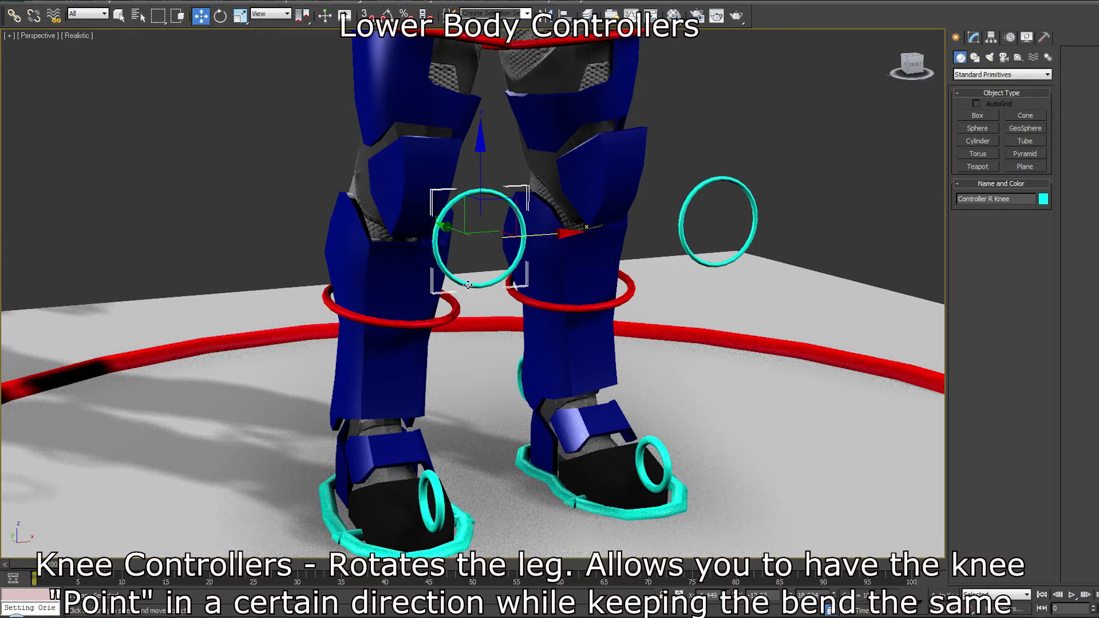
pyautogui.keyDown('alt'); pyautogui.moveTo(444, 301); pyautogui.dragTo(472, 298, button='middle'); pyautogui.keyUp('alt')
# Try moving the pelvis and other lower-body controllers, and undo the moves.
pyautogui.moveTo(328, 200); pyautogui.dragTo(429, 268, button='middle')
pyautogui.scroll(-3, 422, 288)
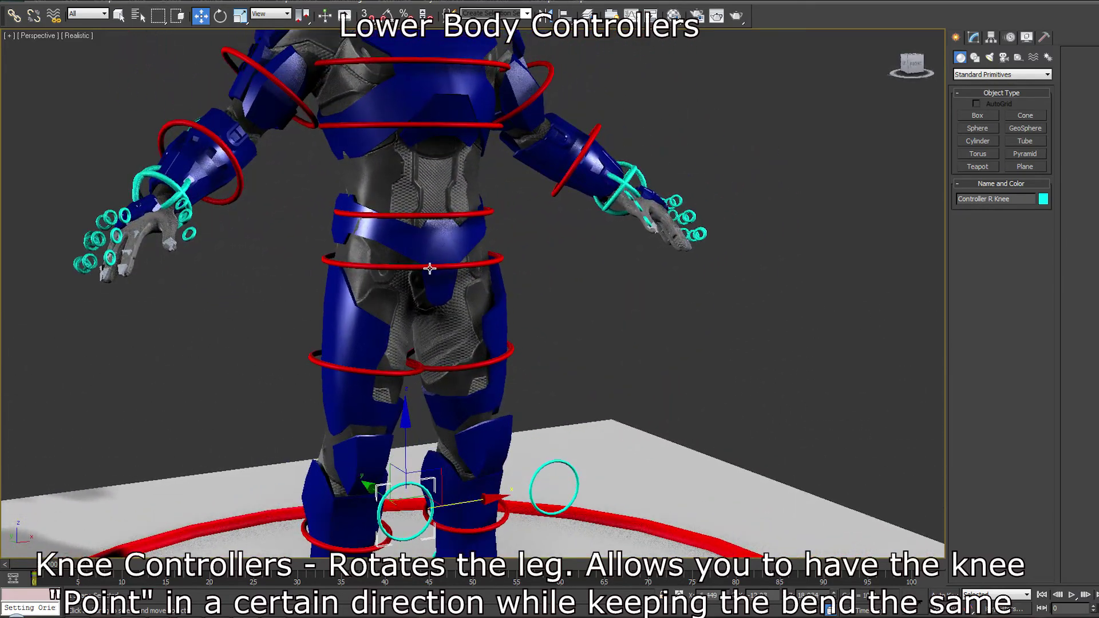
pyautogui.scroll(-4, 452, 243)
pyautogui.moveTo(424, 245); pyautogui.dragTo(432, 276)
pyautogui.keyDown('alt'); pyautogui.moveTo(444, 343); pyautogui.dragTo(416, 369, button='middle'); pyautogui.keyUp('alt')
pyautogui.click(405, 469)
pyautogui.moveTo(451, 470); pyautogui.dragTo(447, 470)
pyautogui.hotkey('ctrl', 'z')
pyautogui.hotkey('ctrl', 'z')
pyautogui.hotkey('ctrl', 'z')
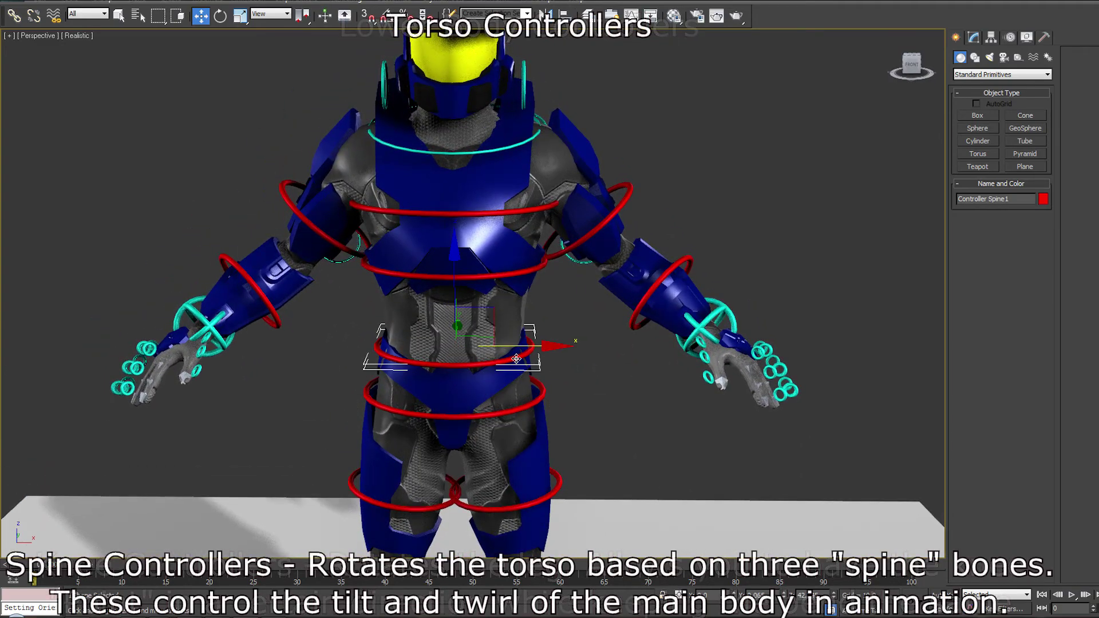
# Try tilting and twisting the torso by rotating Controller Spine1, Spine2 and Spine3 in local coordinates, and undo the rotations.
pyautogui.moveTo(500, 358)
pyautogui.mouseDown()
pyautogui.moveTo(467, 363)
pyautogui.moveTo(501, 357)
pyautogui.mouseUp()
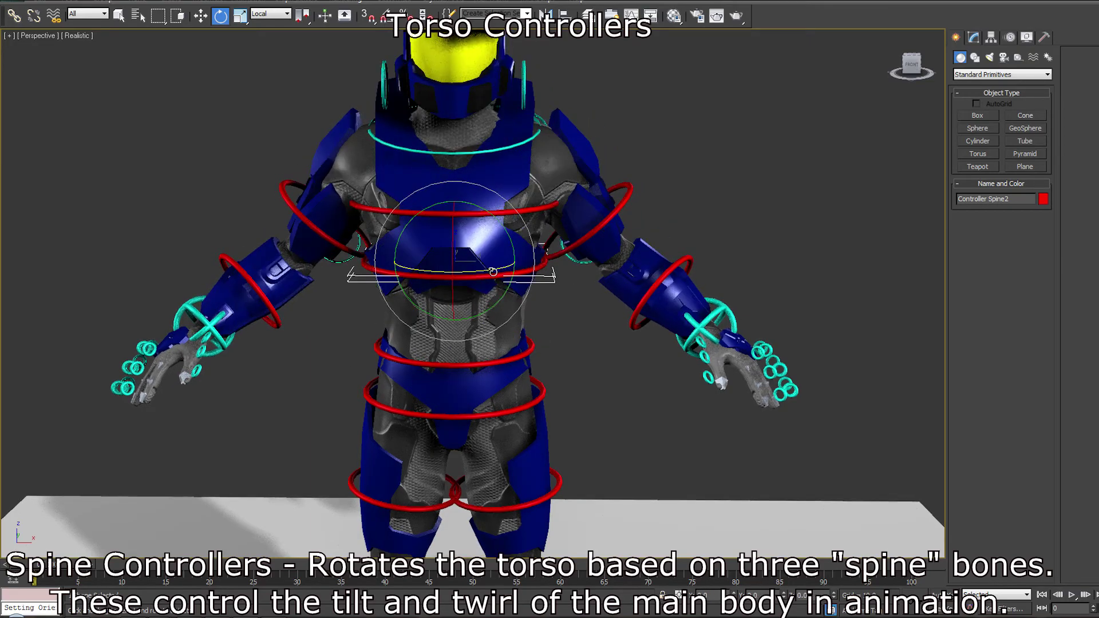
pyautogui.moveTo(512, 272)
pyautogui.mouseDown()
pyautogui.moveTo(466, 284)
pyautogui.moveTo(515, 272)
pyautogui.mouseUp()
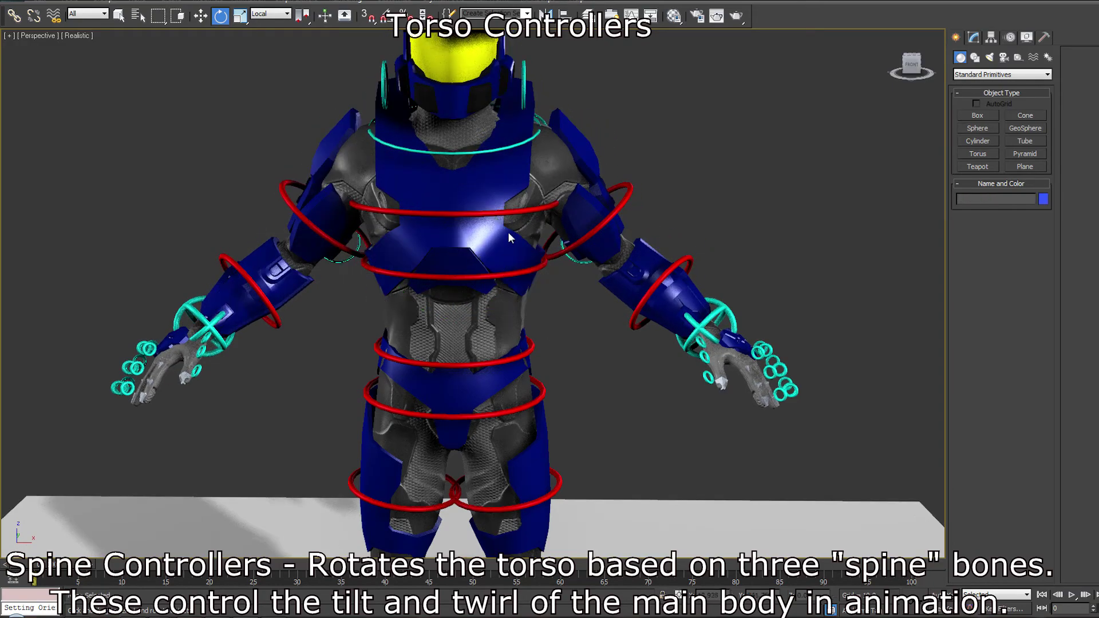
pyautogui.moveTo(499, 206); pyautogui.dragTo(458, 213)
pyautogui.keyDown('alt'); pyautogui.moveTo(462, 180); pyautogui.dragTo(416, 184, button='middle'); pyautogui.keyUp('alt')
pyautogui.hotkey('ctrl', 'z')
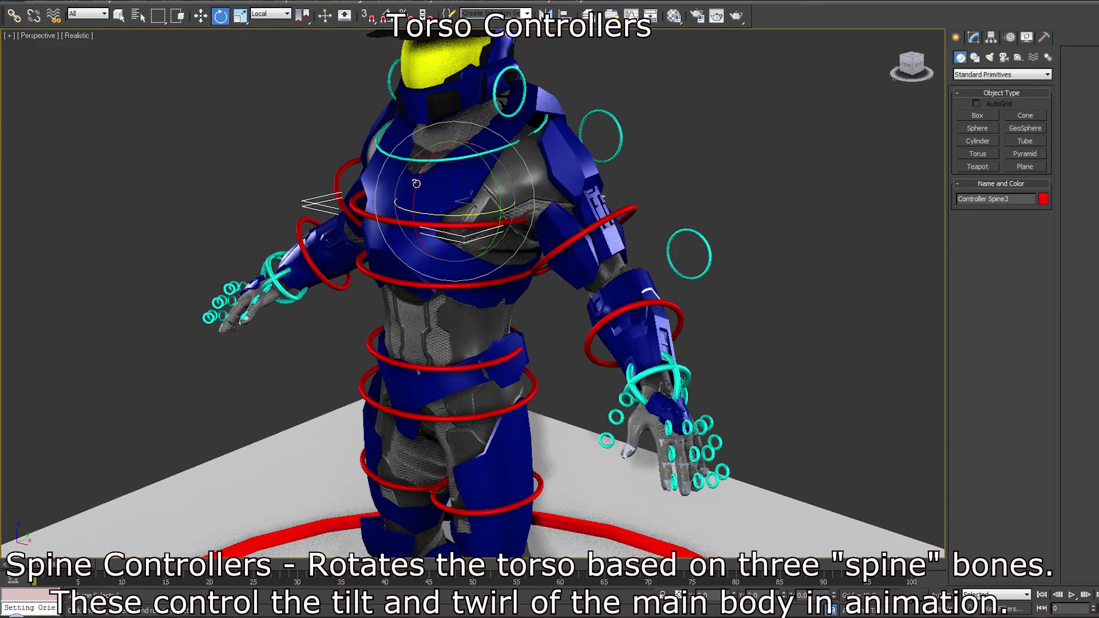
pyautogui.moveTo(421, 178)
pyautogui.mouseDown()
pyautogui.moveTo(429, 164)
pyautogui.moveTo(414, 197)
pyautogui.mouseUp()
pyautogui.hotkey('ctrl', 'z')
# Try further torso twists with the spine rings, including the lowest one at the waist, cancelling each rotation.
pyautogui.moveTo(408, 248); pyautogui.dragTo(351, 240)
pyautogui.rightClick(351, 241)
pyautogui.click(421, 364)
pyautogui.moveTo(416, 309)
pyautogui.mouseDown()
pyautogui.moveTo(372, 317)
pyautogui.moveTo(405, 301)
pyautogui.mouseUp()
pyautogui.rightClick(404, 302)
# Try tilting the helmet with the neck and head controllers, rotating Controller Head about a local axis.
pyautogui.keyDown('alt'); pyautogui.moveTo(515, 290); pyautogui.dragTo(482, 215, button='middle'); pyautogui.keyUp('alt')
pyautogui.click(456, 156)
pyautogui.scroll(4, 456, 157)
pyautogui.moveTo(457, 157); pyautogui.dragTo(467, 235, button='middle')
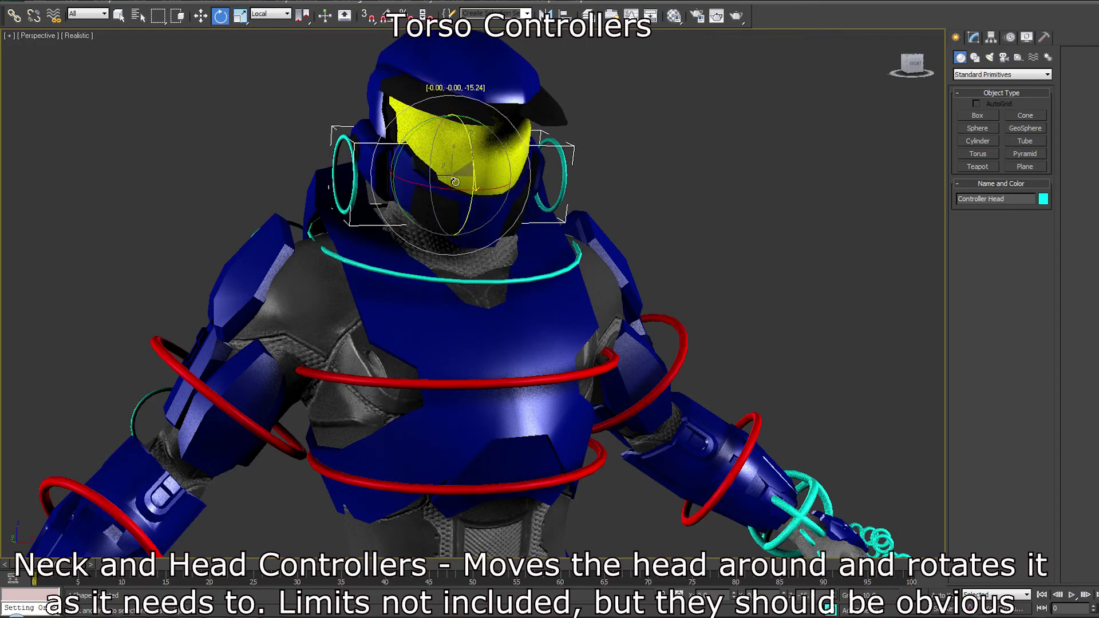
# Try rotating Controller R Clavicle behind the shoulder to shift the right arm's base, and cancel the rotation.
pyautogui.moveTo(440, 257); pyautogui.dragTo(488, 166, button='middle')
pyautogui.scroll(-3, 458, 201)
pyautogui.keyDown('alt'); pyautogui.moveTo(458, 201); pyautogui.dragTo(497, 138, button='middle'); pyautogui.keyUp('alt')
pyautogui.click(436, 184)
pyautogui.press('w')
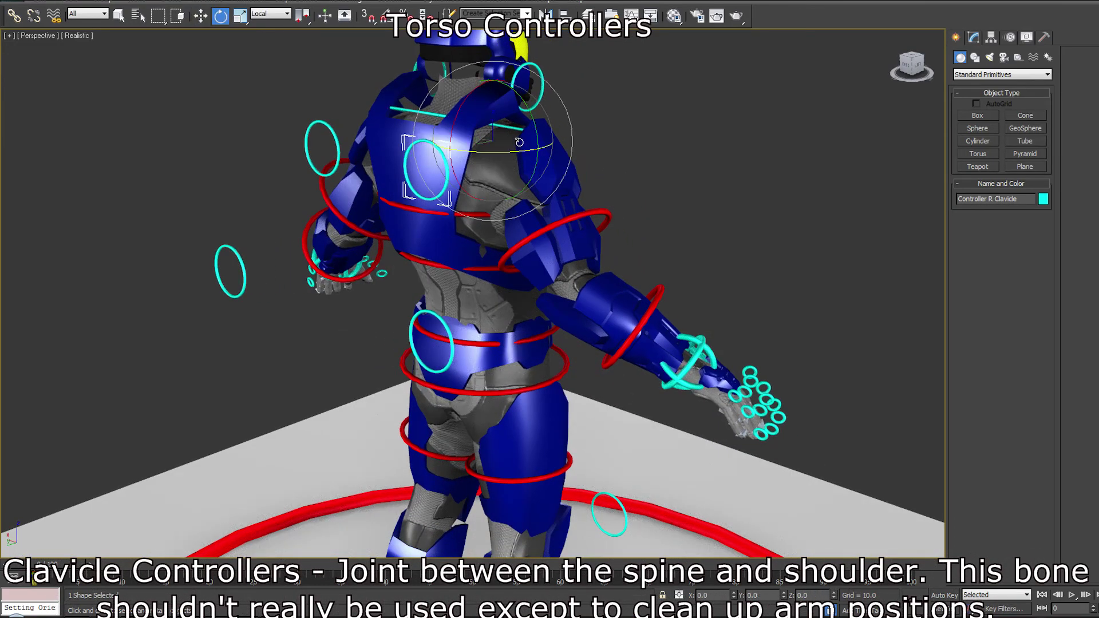
pyautogui.moveTo(511, 147)
pyautogui.mouseDown()
pyautogui.moveTo(526, 150)
pyautogui.moveTo(471, 147)
pyautogui.moveTo(512, 151)
pyautogui.mouseUp()
pyautogui.moveTo(473, 96); pyautogui.dragTo(443, 115)
pyautogui.rightClick(437, 120)
# Try moving Controller Right Hand to bend the right arm at the elbow, and cancel the move.
pyautogui.keyDown('alt'); pyautogui.moveTo(617, 231); pyautogui.dragTo(397, 368, button='middle'); pyautogui.keyUp('alt')
pyautogui.click(395, 378)
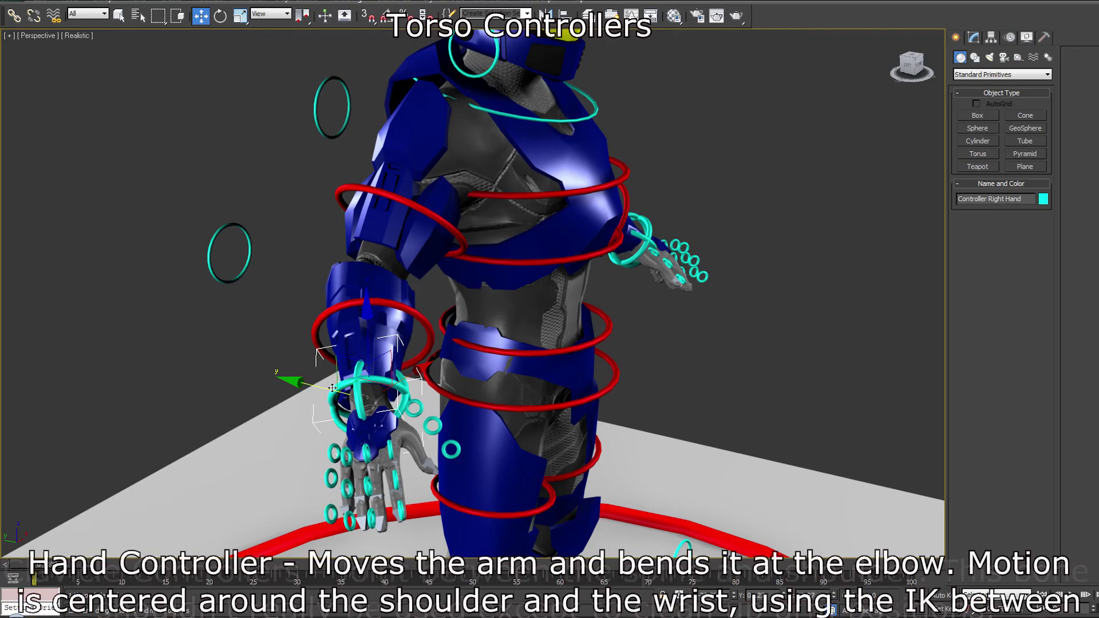
pyautogui.moveTo(407, 376); pyautogui.dragTo(360, 287)
pyautogui.rightClick(360, 286)
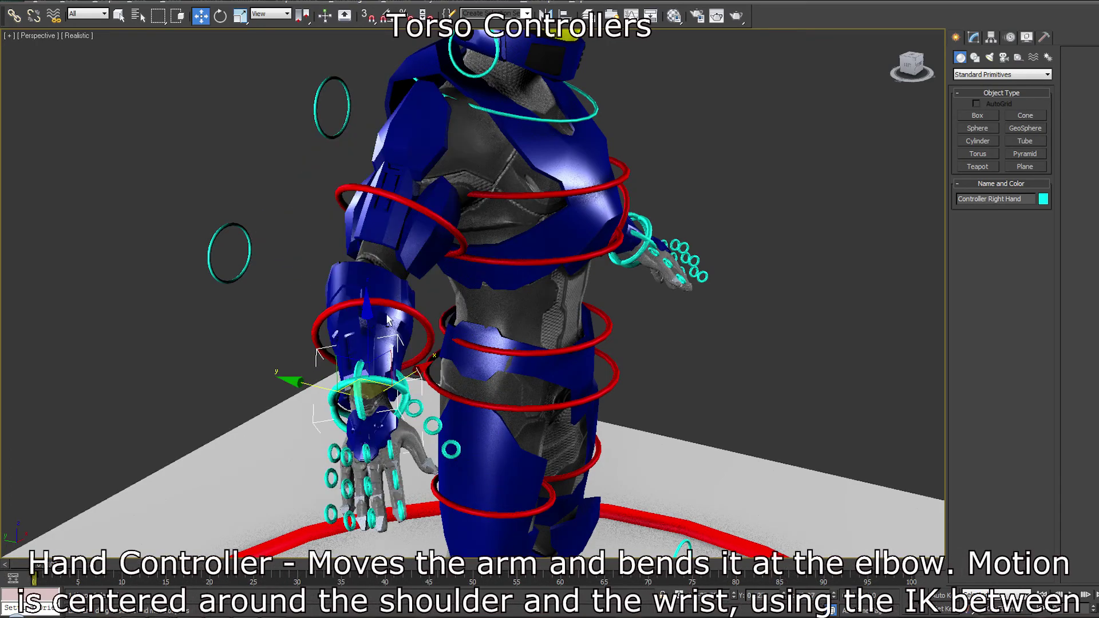
pyautogui.keyDown('alt'); pyautogui.moveTo(475, 375); pyautogui.dragTo(387, 364, button='middle'); pyautogui.keyUp('alt')
pyautogui.moveTo(400, 359)
pyautogui.mouseDown()
pyautogui.moveTo(380, 203)
pyautogui.moveTo(263, 294)
pyautogui.moveTo(412, 352)
pyautogui.moveTo(452, 269)
pyautogui.moveTo(400, 145)
pyautogui.moveTo(366, 223)
pyautogui.moveTo(472, 266)
pyautogui.moveTo(380, 148)
pyautogui.moveTo(294, 221)
pyautogui.moveTo(368, 307)
pyautogui.moveTo(419, 198)
pyautogui.moveTo(318, 183)
pyautogui.moveTo(307, 318)
pyautogui.moveTo(405, 331)
pyautogui.moveTo(452, 249)
pyautogui.moveTo(403, 360)
pyautogui.mouseUp()
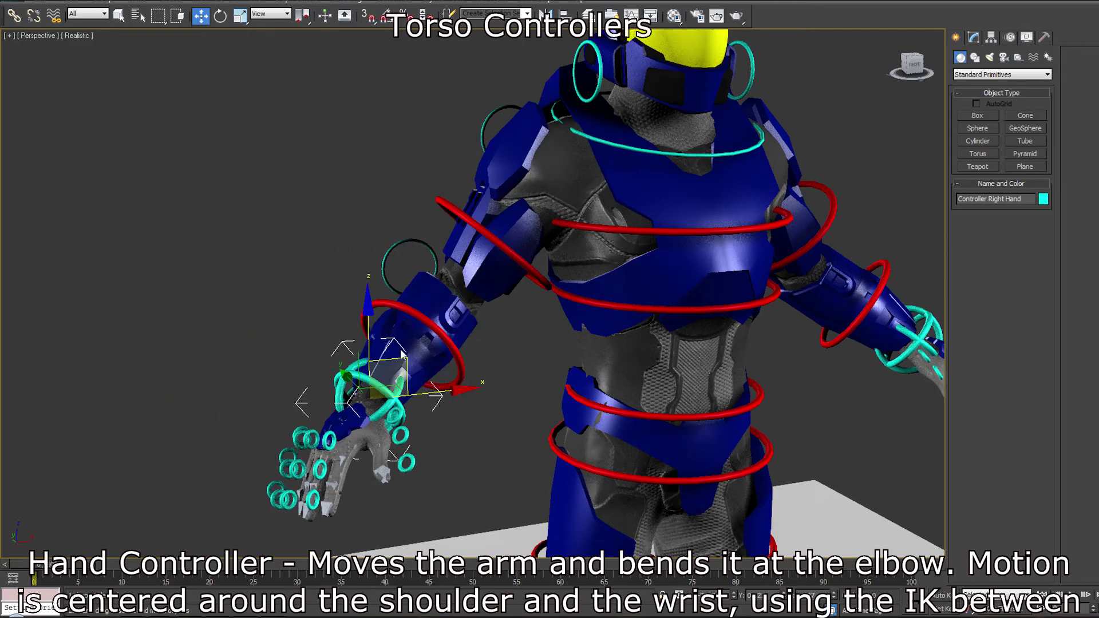
# Move Controller Right Hand in front of the torso and rotate the hand so the fingers point forward.
pyautogui.keyDown('alt'); pyautogui.moveTo(400, 359); pyautogui.dragTo(464, 361, button='middle'); pyautogui.keyUp('alt')
pyautogui.moveTo(380, 378); pyautogui.dragTo(575, 344)
pyautogui.moveTo(579, 264); pyautogui.dragTo(589, 247)
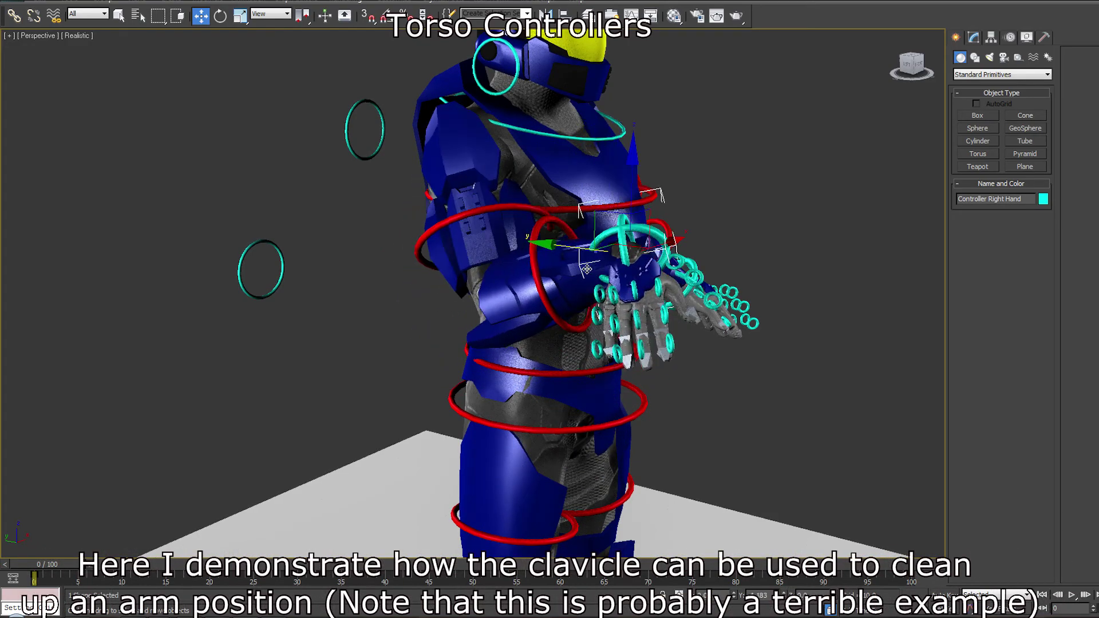
pyautogui.press('e')
pyautogui.moveTo(670, 282); pyautogui.dragTo(726, 235)
# Extend the right arm straight ahead by moving Controller Right Hand forward, away from the chest.
pyautogui.keyDown('alt'); pyautogui.moveTo(725, 234); pyautogui.dragTo(516, 322, button='middle'); pyautogui.keyUp('alt')
pyautogui.press('w')
pyautogui.moveTo(509, 321); pyautogui.dragTo(579, 317)
pyautogui.keyDown('alt'); pyautogui.moveTo(579, 316); pyautogui.dragTo(618, 322, button='middle'); pyautogui.keyUp('alt')
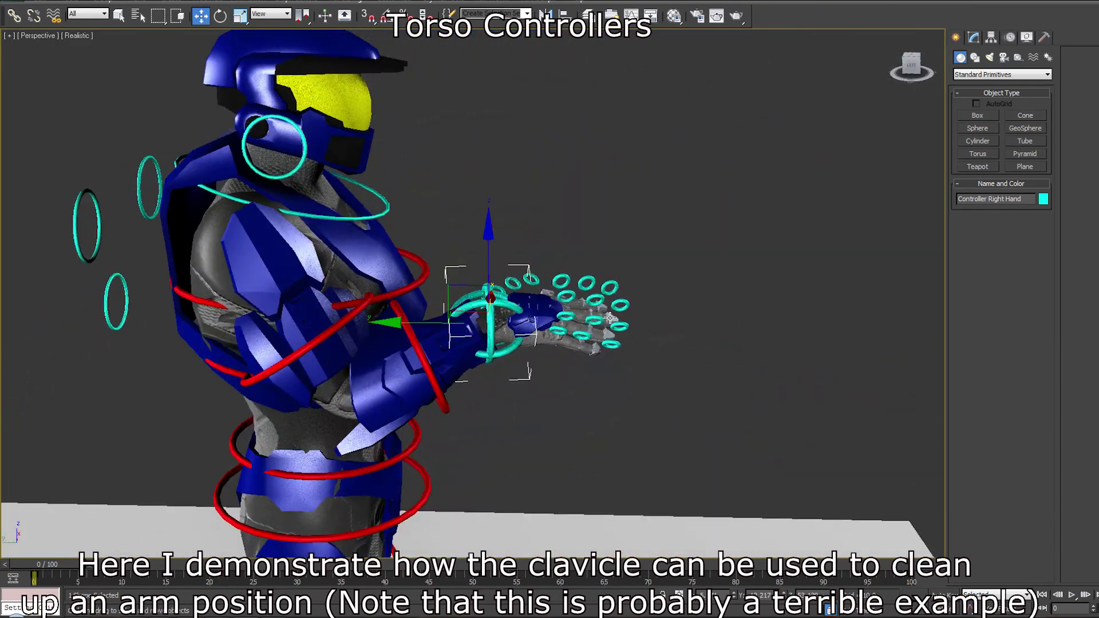
pyautogui.moveTo(430, 323); pyautogui.dragTo(528, 330)
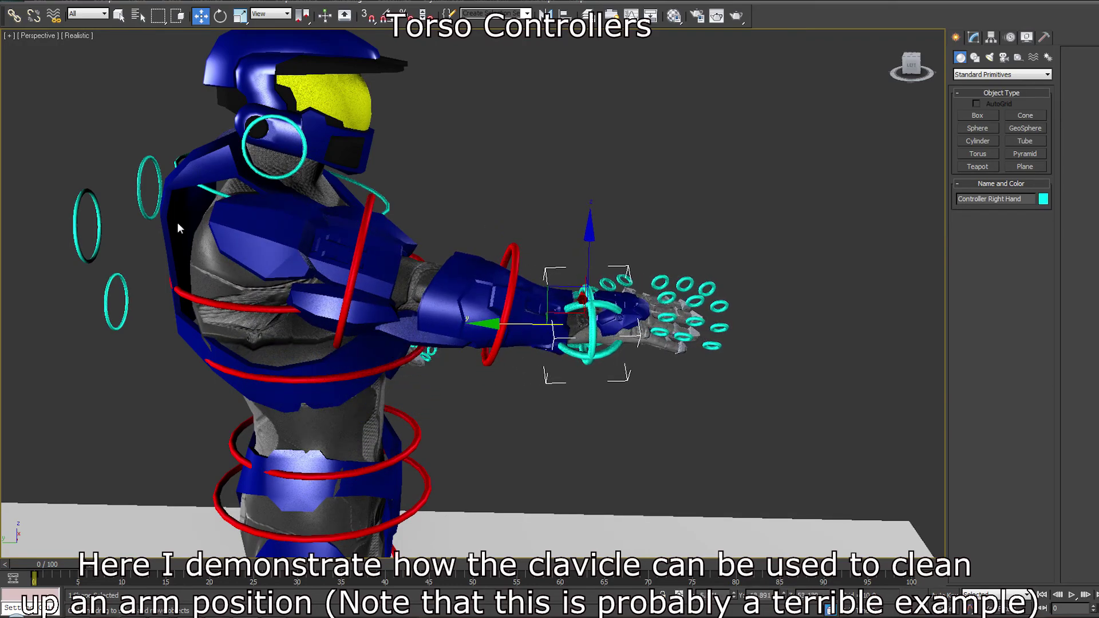
# Try cleaning up the extended arm's shoulder by rotating Controller R Clavicle, and undo the rotation.
pyautogui.moveTo(319, 221)
pyautogui.mouseDown()
pyautogui.moveTo(367, 219)
pyautogui.moveTo(338, 221)
pyautogui.mouseUp()
pyautogui.keyDown('alt'); pyautogui.moveTo(338, 221); pyautogui.dragTo(367, 219, button='middle'); pyautogui.keyUp('alt')
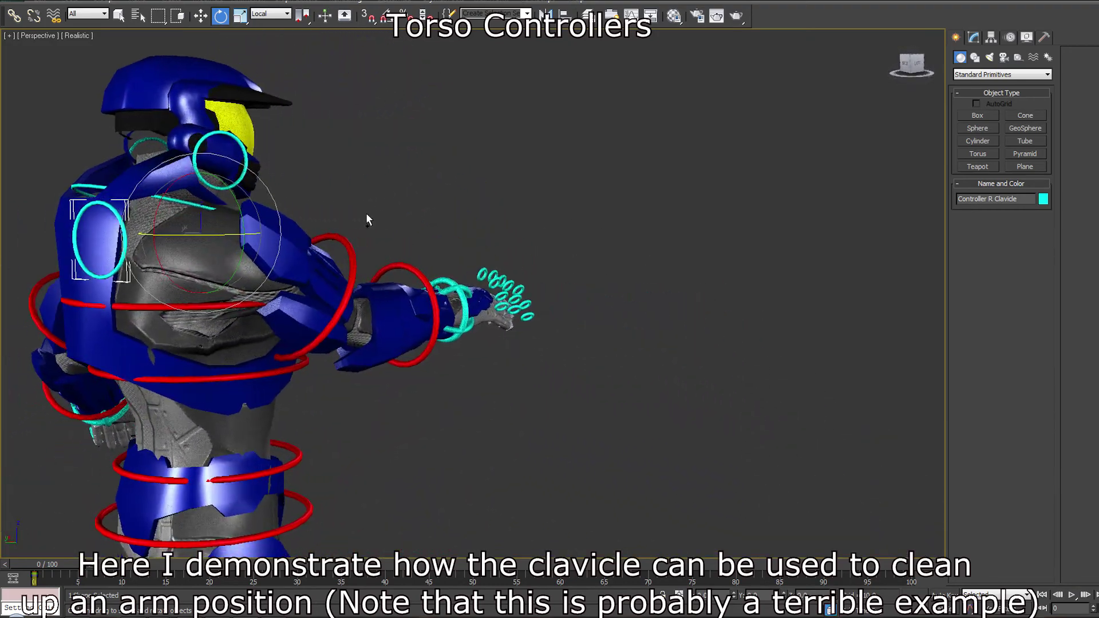
pyautogui.hotkey('ctrl', 'z')
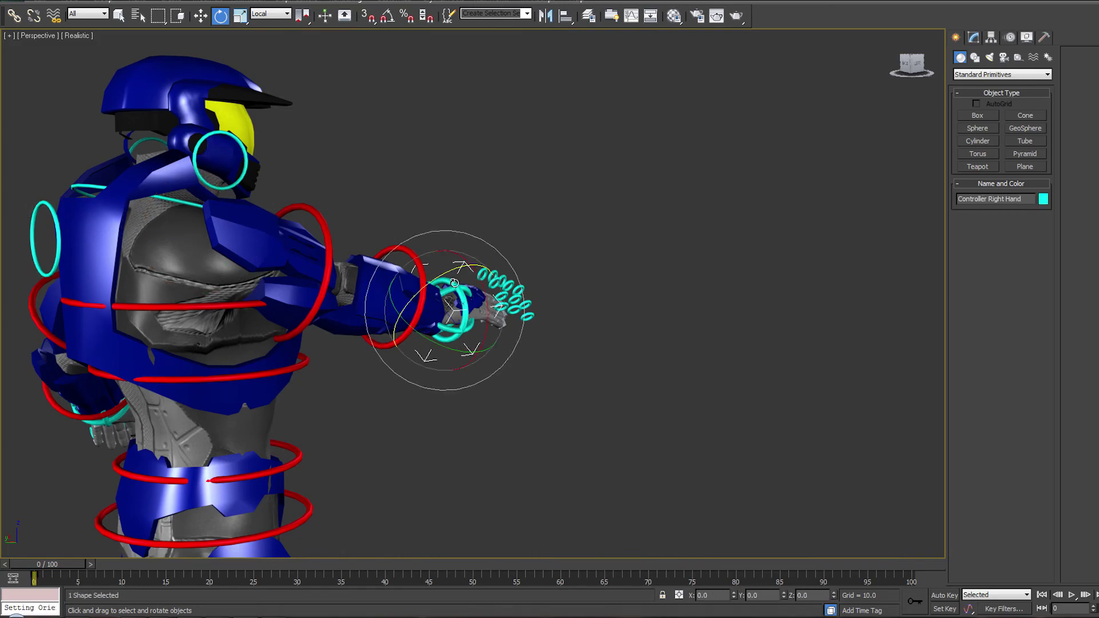
# Try bending the right wrist by rotating Controller Right Hand in several directions, and cancel the rotation.
pyautogui.moveTo(462, 310); pyautogui.dragTo(396, 311)
pyautogui.keyDown('alt'); pyautogui.moveTo(396, 311); pyautogui.dragTo(487, 318, button='middle'); pyautogui.keyUp('alt')
pyautogui.scroll(4, 475, 290)
pyautogui.moveTo(403, 289); pyautogui.dragTo(570, 142)
pyautogui.moveTo(572, 137); pyautogui.dragTo(540, 182)
pyautogui.rightClick(540, 182)
# Try moving Controller R Elbow behind the body along Y to rotate the right arm.
pyautogui.keyDown('alt'); pyautogui.moveTo(597, 228); pyautogui.dragTo(469, 246, button='middle'); pyautogui.keyUp('alt')
pyautogui.moveTo(344, 325); pyautogui.dragTo(340, 326)
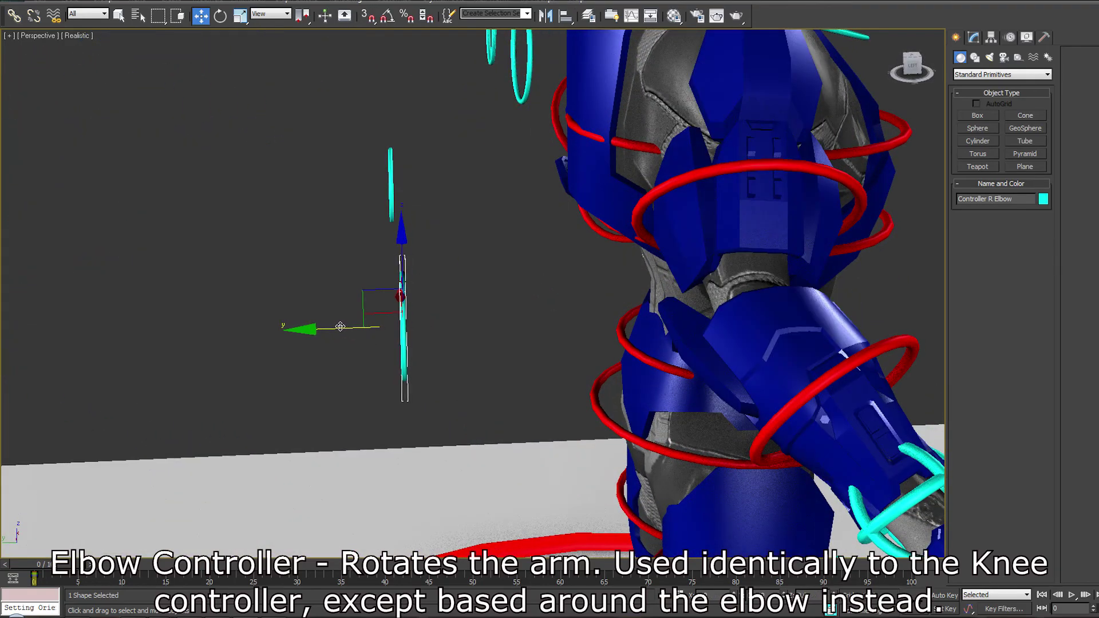
pyautogui.keyDown('alt'); pyautogui.moveTo(655, 315); pyautogui.dragTo(300, 324, button='middle'); pyautogui.keyUp('alt')
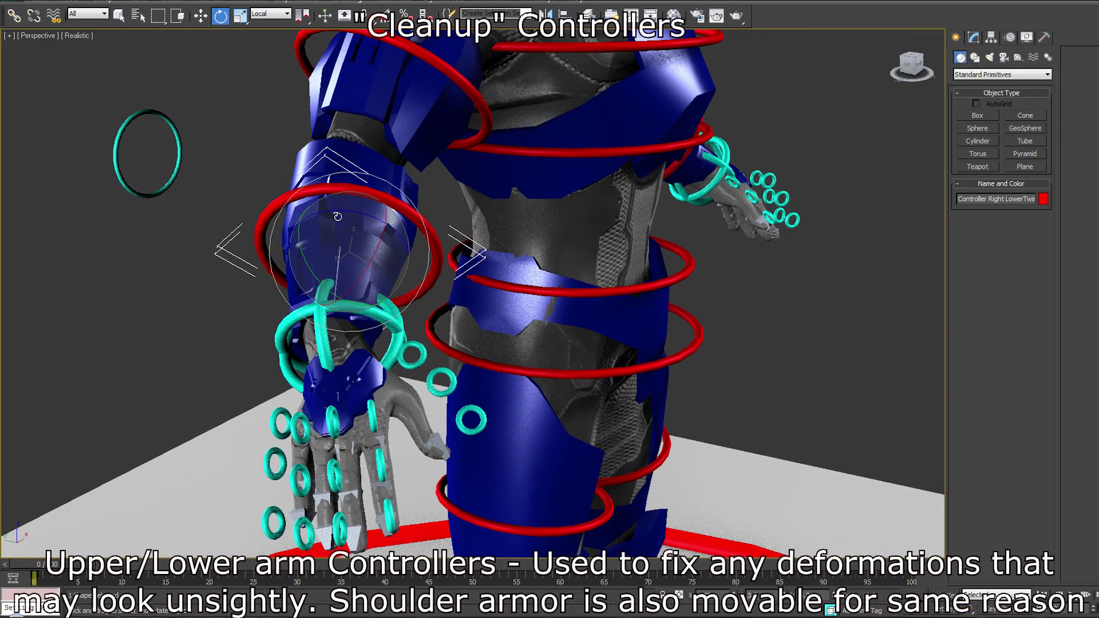
# Try twisting the right forearm and upper arm by rotating their red lower and upper twist controllers.
pyautogui.moveTo(338, 216); pyautogui.dragTo(392, 183)
pyautogui.moveTo(392, 183); pyautogui.dragTo(361, 284, button='middle')
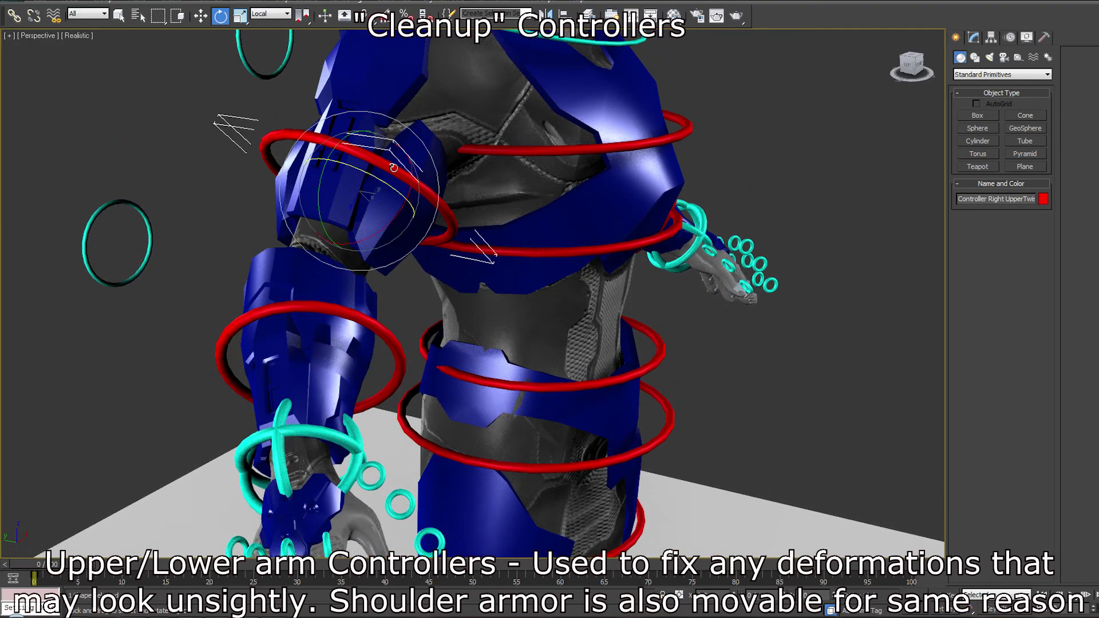
pyautogui.moveTo(360, 174); pyautogui.dragTo(374, 167)
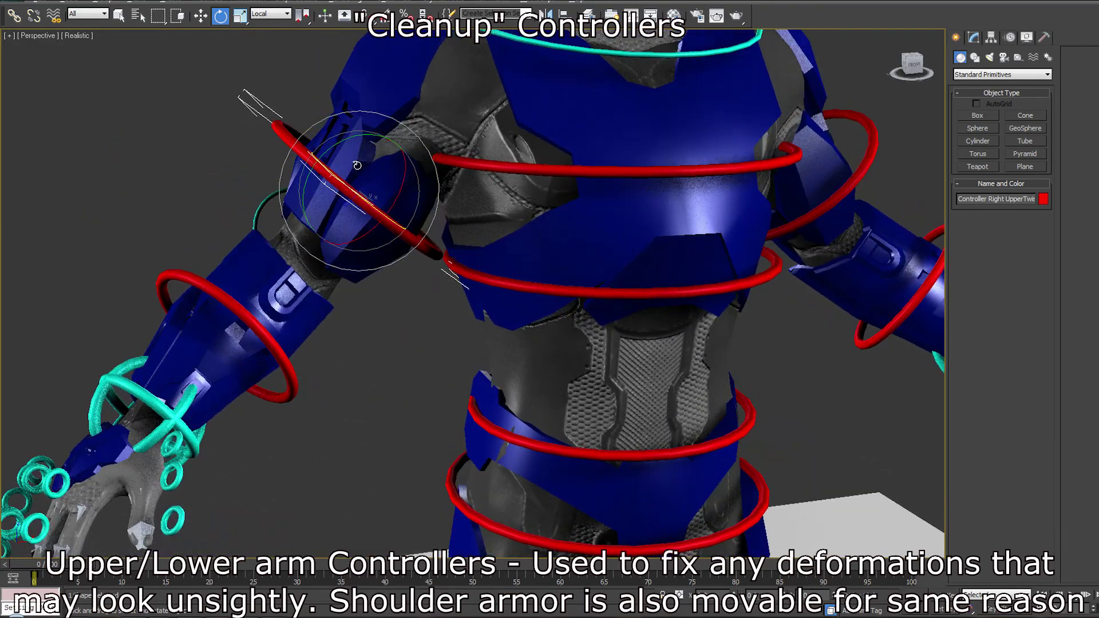
# Try twisting the right thigh and the right calf by rotating their red twist controllers.
pyautogui.moveTo(432, 150); pyautogui.dragTo(356, 72, button='middle')
pyautogui.moveTo(440, 384); pyautogui.dragTo(431, 253, button='middle')
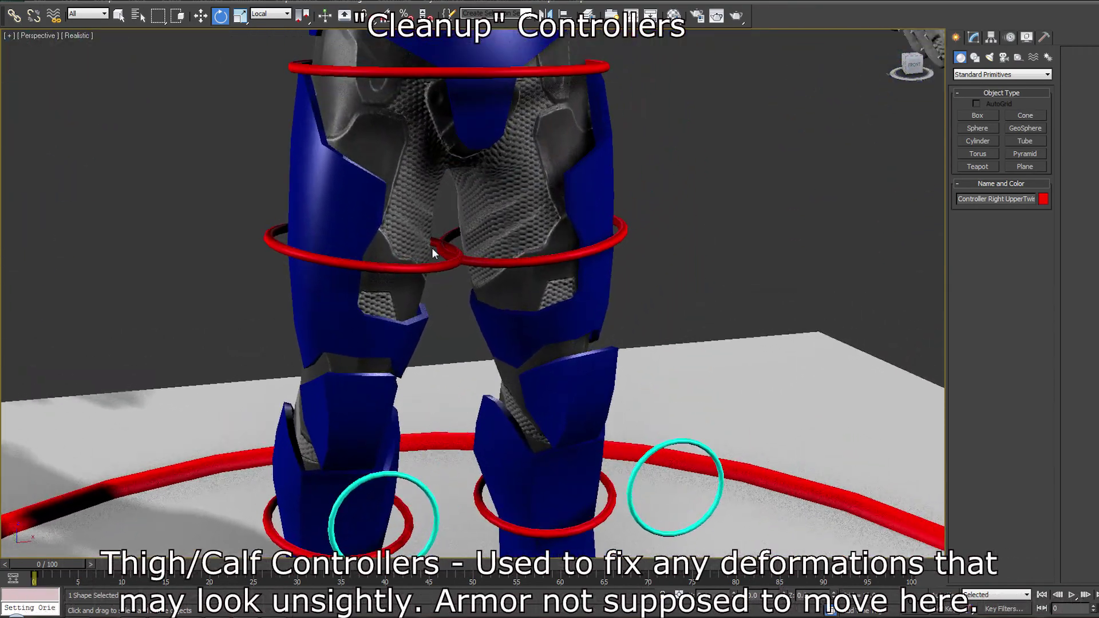
pyautogui.moveTo(395, 258)
pyautogui.mouseDown()
pyautogui.moveTo(382, 263)
pyautogui.moveTo(396, 259)
pyautogui.mouseUp()
pyautogui.moveTo(400, 280); pyautogui.dragTo(396, 52, button='middle')
pyautogui.click(366, 349)
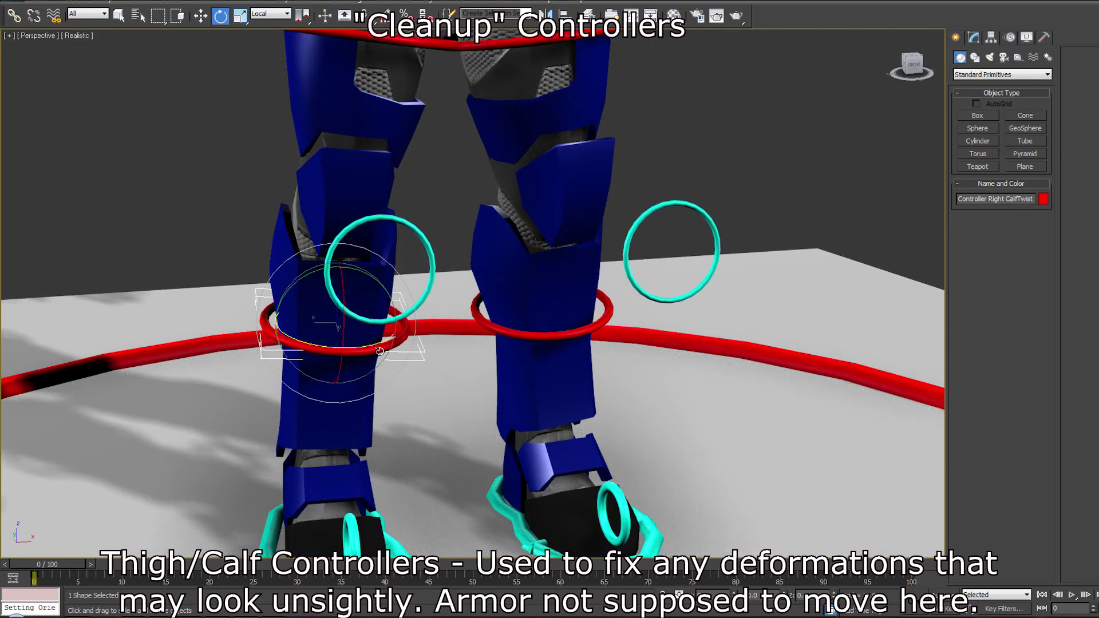
pyautogui.moveTo(374, 342)
pyautogui.mouseDown()
pyautogui.moveTo(358, 345)
pyautogui.moveTo(375, 342)
pyautogui.mouseUp()
# Select the lower controller ring of the right hand's index finger.
pyautogui.scroll(-5, 432, 271)
pyautogui.moveTo(432, 271); pyautogui.dragTo(397, 313, button='middle')
pyautogui.scroll(3, 456, 269)
pyautogui.scroll(3, 418, 332)
pyautogui.scroll(5, 175, 311)
pyautogui.moveTo(186, 304); pyautogui.dragTo(481, 265, button='middle')
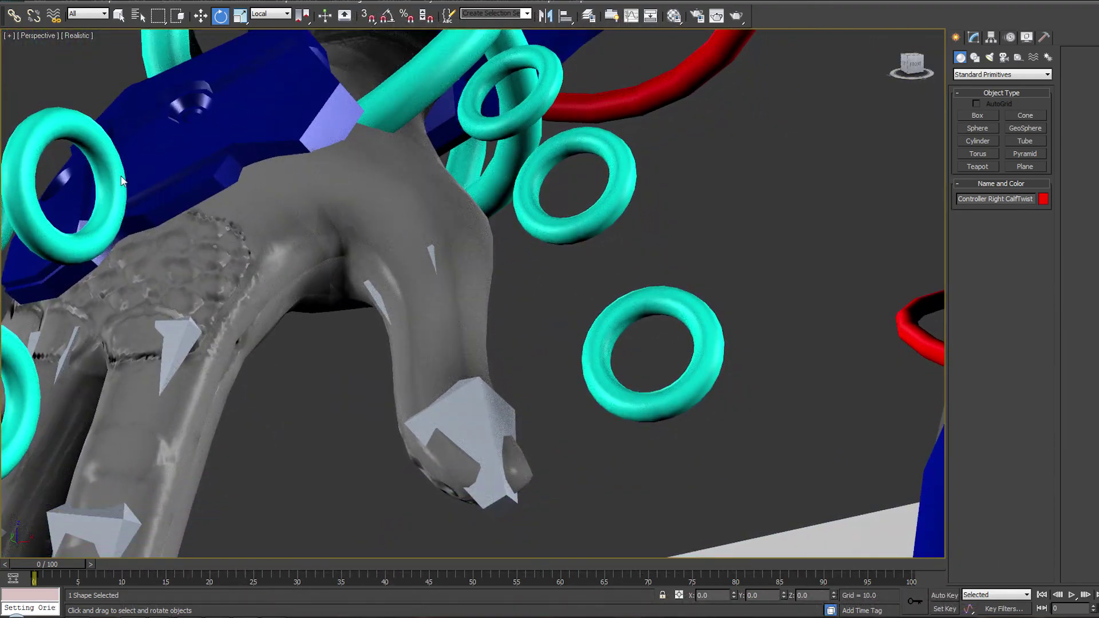
pyautogui.click(52, 125)
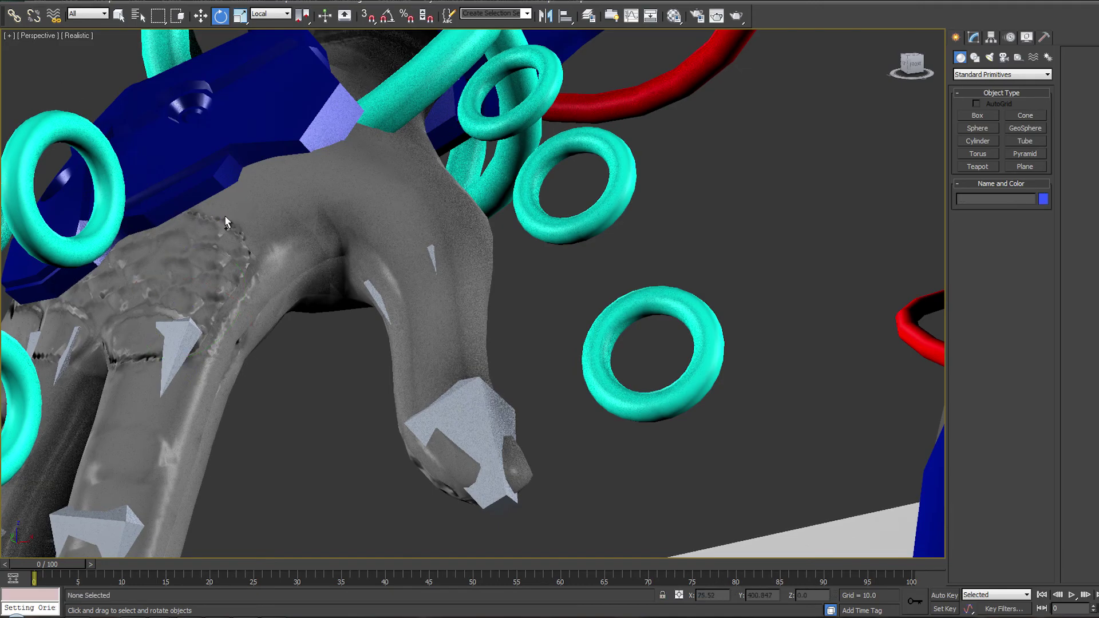
pyautogui.hotkey('ctrl', 'z')
# Frame the view on the right hand to examine its finger controllers.
pyautogui.keyDown('alt'); pyautogui.moveTo(232, 219); pyautogui.dragTo(198, 218, button='middle'); pyautogui.keyUp('alt')
pyautogui.scroll(-6, 198, 231)
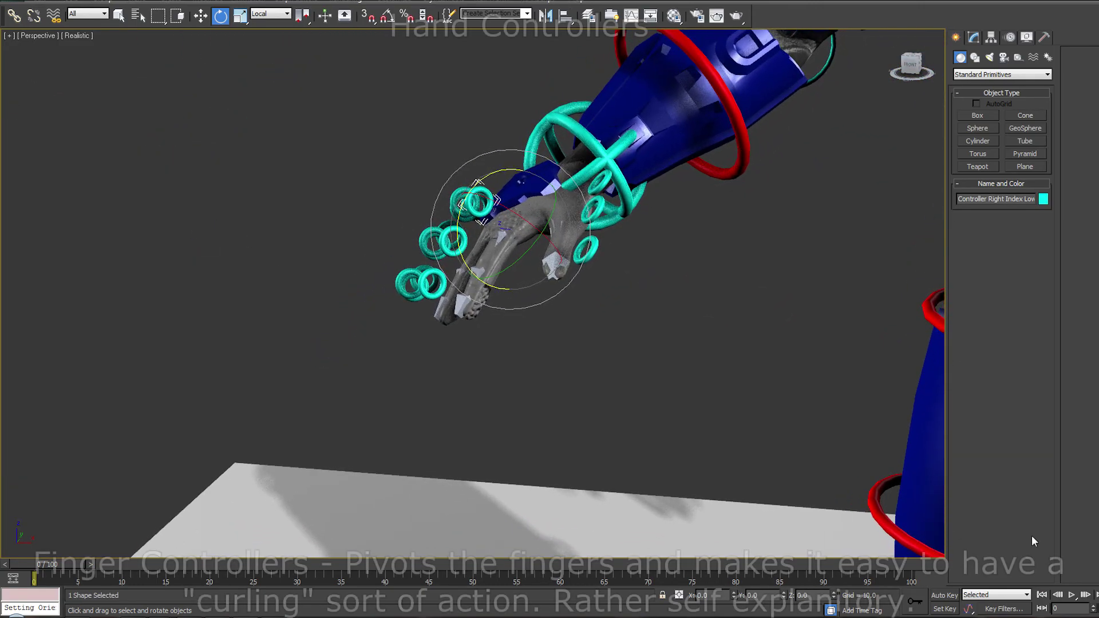
pyautogui.press('z')
pyautogui.scroll(-4, 522, 277)
pyautogui.moveTo(540, 227); pyautogui.dragTo(557, 74, button='middle')
pyautogui.scroll(-3, 557, 62)
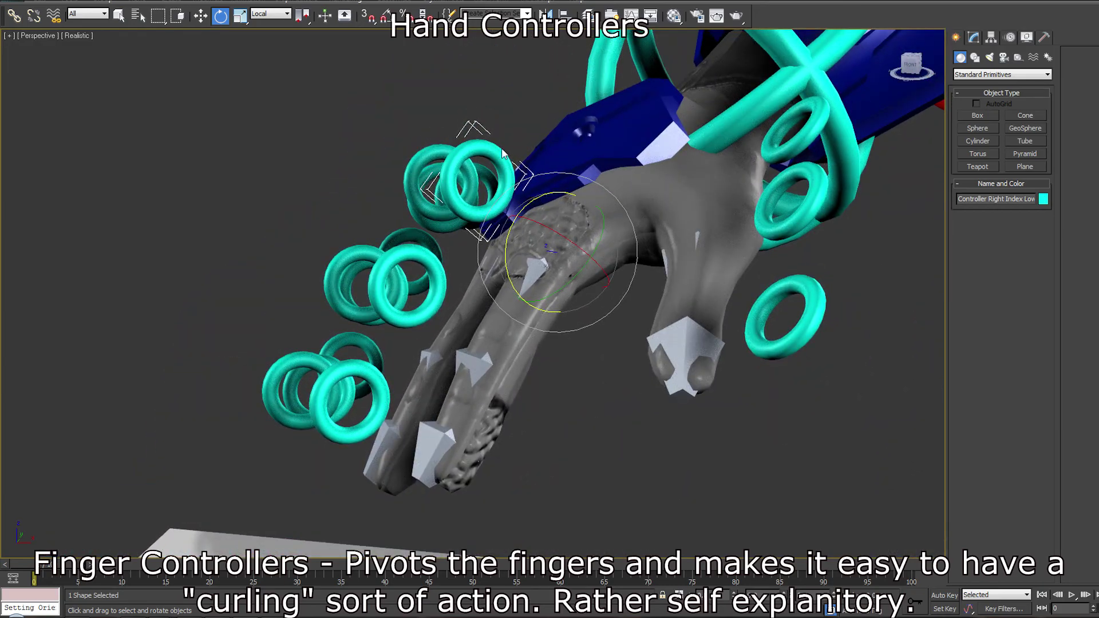
# Try bending the right hand's index finger by rotating its lower controller ring, and undo the rotation.
pyautogui.moveTo(536, 198); pyautogui.dragTo(489, 290)
pyautogui.moveTo(495, 269)
pyautogui.keyDown('alt'); pyautogui.mouseDown(button='middle')
pyautogui.moveTo(435, 220)
pyautogui.moveTo(496, 269)
pyautogui.mouseUp(button='middle'); pyautogui.keyUp('alt')
pyautogui.hotkey('ctrl', 'z')
# Check the layers' visibility settings in the layer manager and compare the right hand in wireframe and shaded display.
pyautogui.click(588, 16)
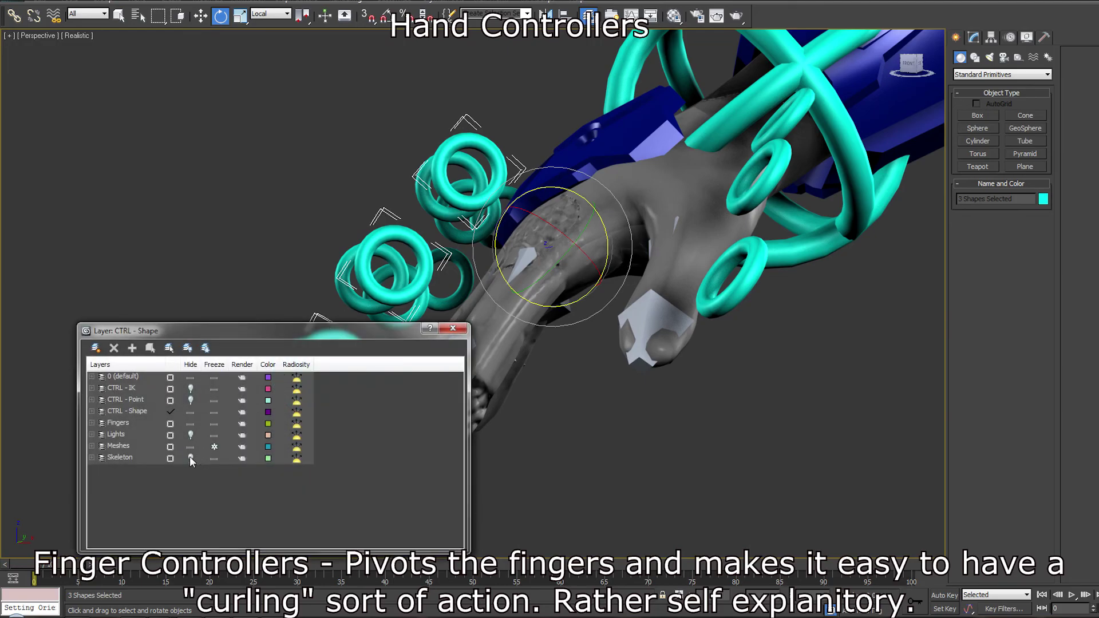
pyautogui.click(452, 328)
pyautogui.moveTo(608, 283); pyautogui.dragTo(603, 291, button='middle')
pyautogui.press('F3')
pyautogui.press('F3')
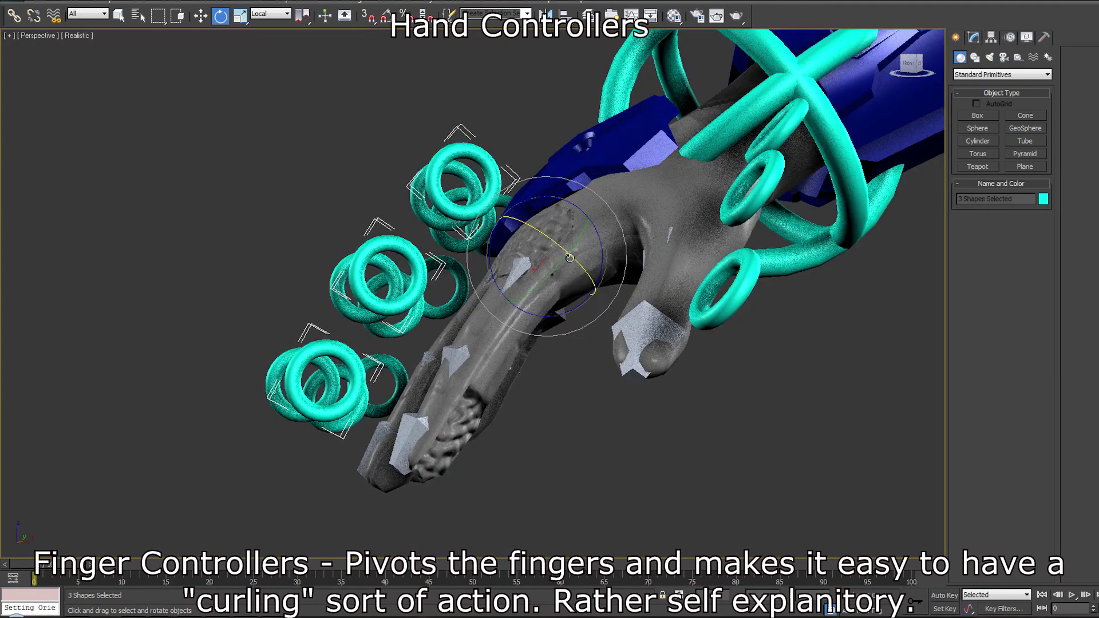
# Try rotating the three selected finger controllers of the right hand together in different directions, undoing each attempt.
pyautogui.keyDown('alt'); pyautogui.moveTo(491, 171); pyautogui.dragTo(538, 189, button='middle'); pyautogui.keyUp('alt')
pyautogui.moveTo(491, 203); pyautogui.dragTo(388, 171)
pyautogui.hotkey('ctrl', 'z')
pyautogui.moveTo(445, 214); pyautogui.dragTo(539, 85)
pyautogui.hotkey('ctrl', 'z')
# Curl the right hand's four fingers into a fist by rotating their twelve controllers together by about -65 degrees, leaving out the thumb.
pyautogui.doubleClick(539, 85)
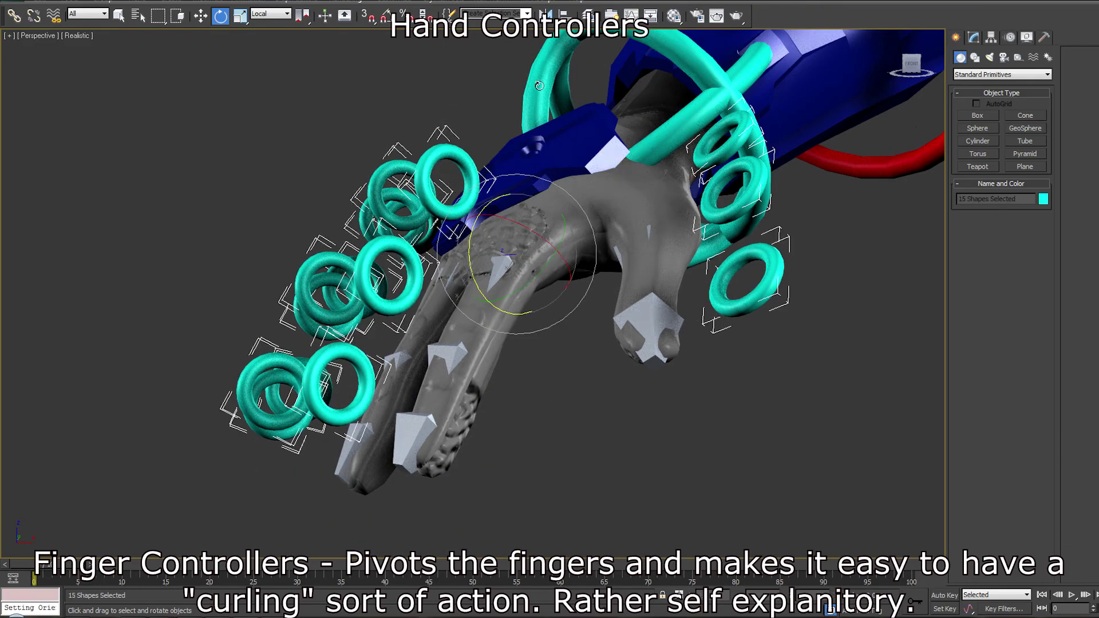
pyautogui.moveTo(489, 204); pyautogui.dragTo(468, 235)
pyautogui.rightClick(468, 235)
pyautogui.moveTo(488, 197); pyautogui.dragTo(440, 271)
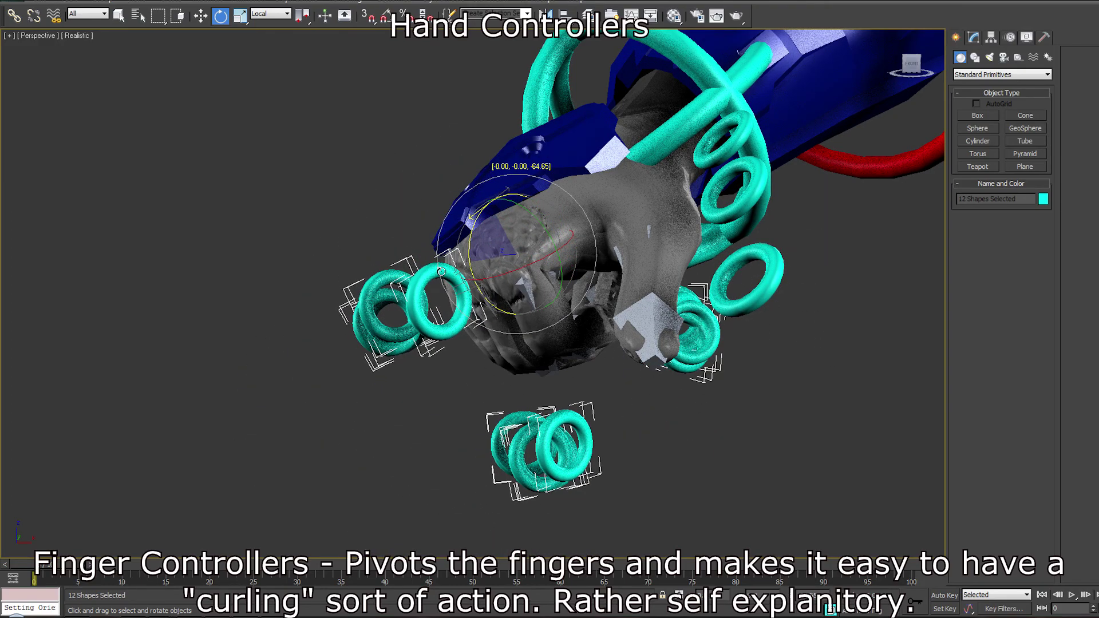
# Bend the right thumb over the fist by rotating its tip and middle controllers.
pyautogui.keyDown('alt'); pyautogui.moveTo(441, 271); pyautogui.dragTo(520, 131, button='middle'); pyautogui.keyUp('alt')
pyautogui.click(503, 80)
pyautogui.moveTo(542, 125); pyautogui.dragTo(522, 158)
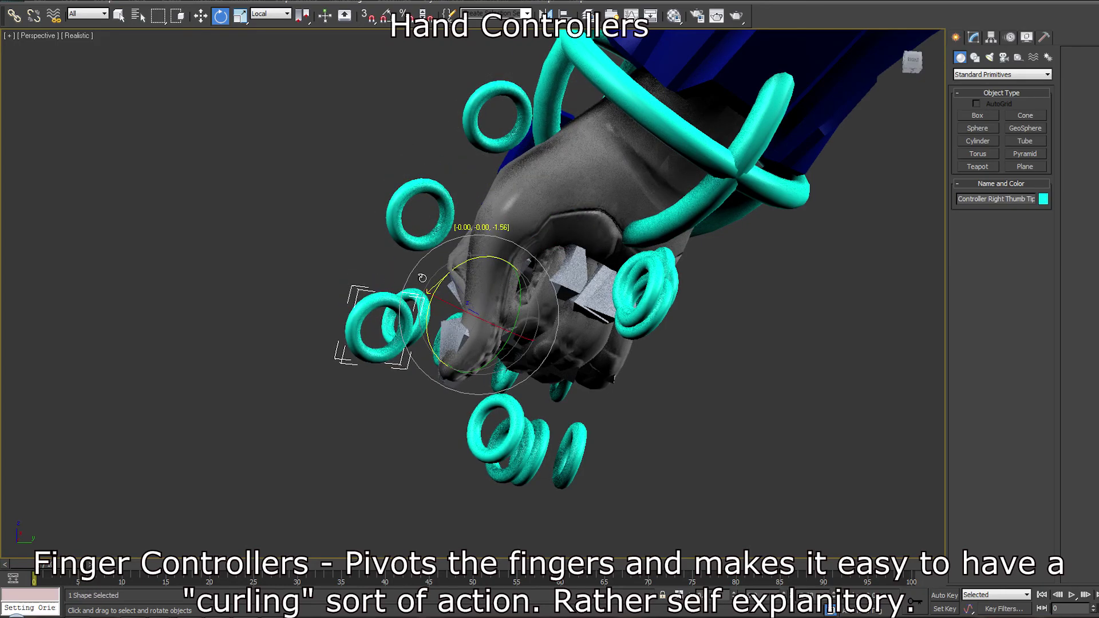
pyautogui.keyDown('alt'); pyautogui.moveTo(451, 286); pyautogui.dragTo(535, 304, button='middle'); pyautogui.keyUp('alt')
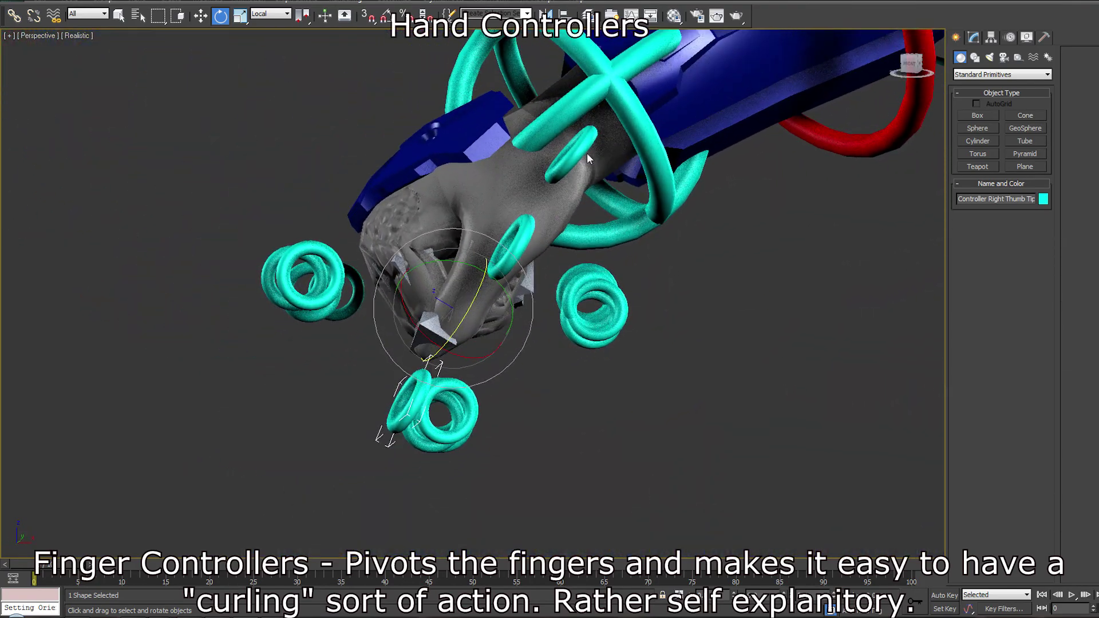
pyautogui.moveTo(548, 238); pyautogui.dragTo(566, 246)
pyautogui.moveTo(563, 250)
pyautogui.keyDown('alt'); pyautogui.mouseDown(button='middle')
pyautogui.moveTo(695, 211)
pyautogui.moveTo(722, 277)
pyautogui.moveTo(747, 274)
pyautogui.mouseUp(button='middle'); pyautogui.keyUp('alt')
# Undo the thumb and finger rotations of the right hand.
pyautogui.press('F3')
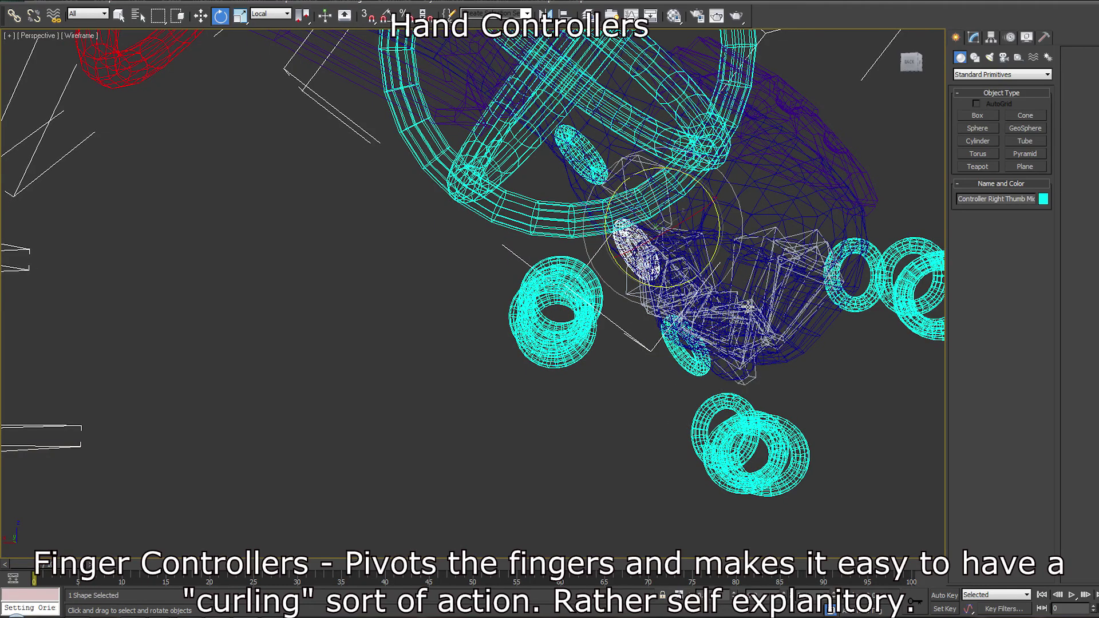
pyautogui.press('F3')
pyautogui.scroll(-3, 666, 320)
pyautogui.moveTo(740, 303)
pyautogui.mouseDown(button='middle')
pyautogui.moveTo(550, 340)
pyautogui.moveTo(457, 312)
pyautogui.moveTo(399, 313)
pyautogui.mouseUp(button='middle')
pyautogui.hotkey('ctrl', 'z')
pyautogui.hotkey('ctrl', 'z')
pyautogui.hotkey('ctrl', 'z')
pyautogui.hotkey('ctrl', 'z')
pyautogui.hotkey('ctrl', 'z')
pyautogui.hotkey('ctrl', 'z')
# Clear the selection and bring the whole shaded character back into view.
pyautogui.press('F3')
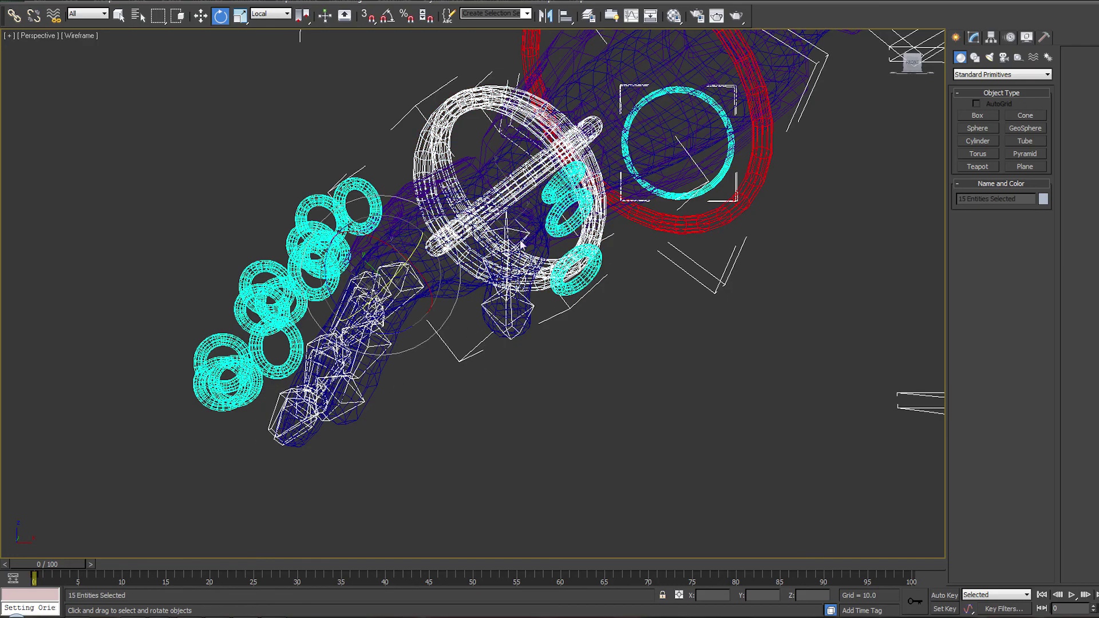
pyautogui.keyDown('alt'); pyautogui.moveTo(551, 221); pyautogui.dragTo(550, 220); pyautogui.keyUp('alt')
pyautogui.keyDown('alt'); pyautogui.moveTo(552, 224); pyautogui.dragTo(592, 303, button='middle'); pyautogui.keyUp('alt')
pyautogui.rightClick(593, 303)
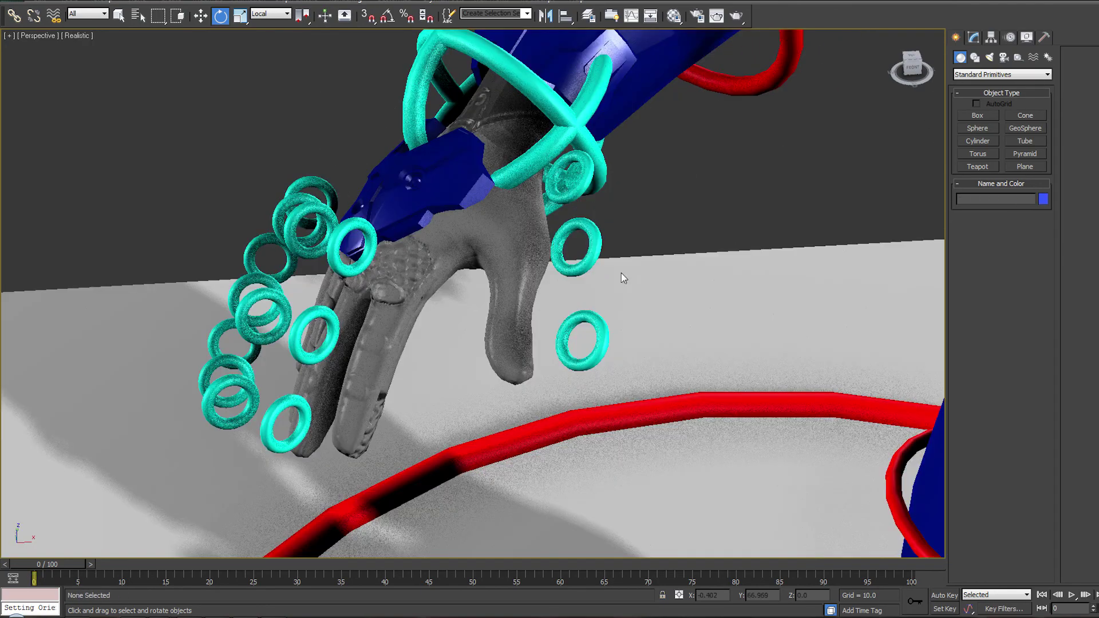
pyautogui.keyDown('alt'); pyautogui.moveTo(619, 276); pyautogui.dragTo(634, 238, button='middle'); pyautogui.keyUp('alt')
pyautogui.scroll(-3, 454, 272)
pyautogui.keyDown('alt'); pyautogui.moveTo(453, 272); pyautogui.dragTo(375, 272, button='middle'); pyautogui.keyUp('alt')
pyautogui.scroll(-15, 374, 273)
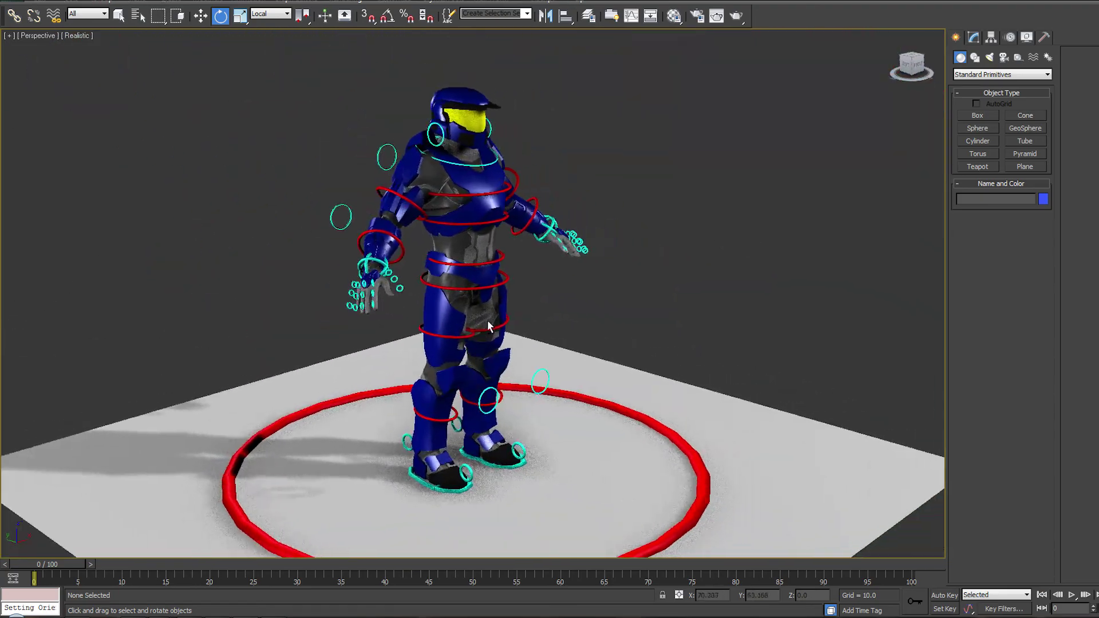
# Select the large red root controller ring around the feet and try moving the entire character with it.
pyautogui.scroll(8, 564, 327)
pyautogui.click(432, 278)
pyautogui.moveTo(496, 304); pyautogui.dragTo(484, 265, button='middle')
pyautogui.click(571, 340)
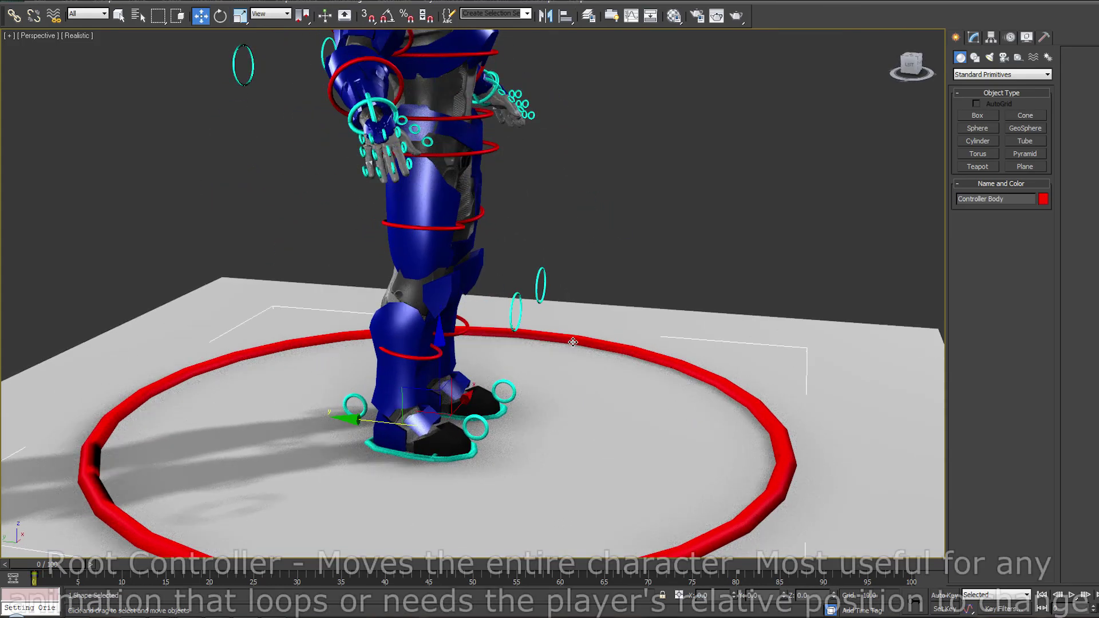
pyautogui.scroll(-4, 424, 366)
pyautogui.moveTo(364, 379); pyautogui.dragTo(328, 380)
pyautogui.keyDown('alt'); pyautogui.moveTo(354, 383); pyautogui.dragTo(409, 460, button='middle'); pyautogui.keyUp('alt')
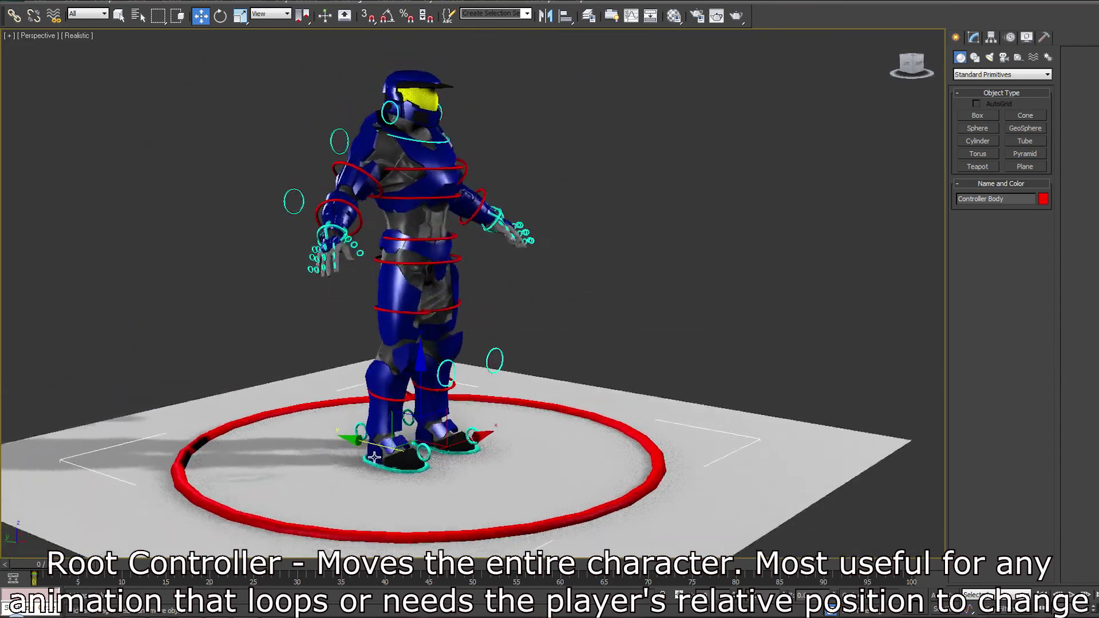
pyautogui.scroll(4, 409, 461)
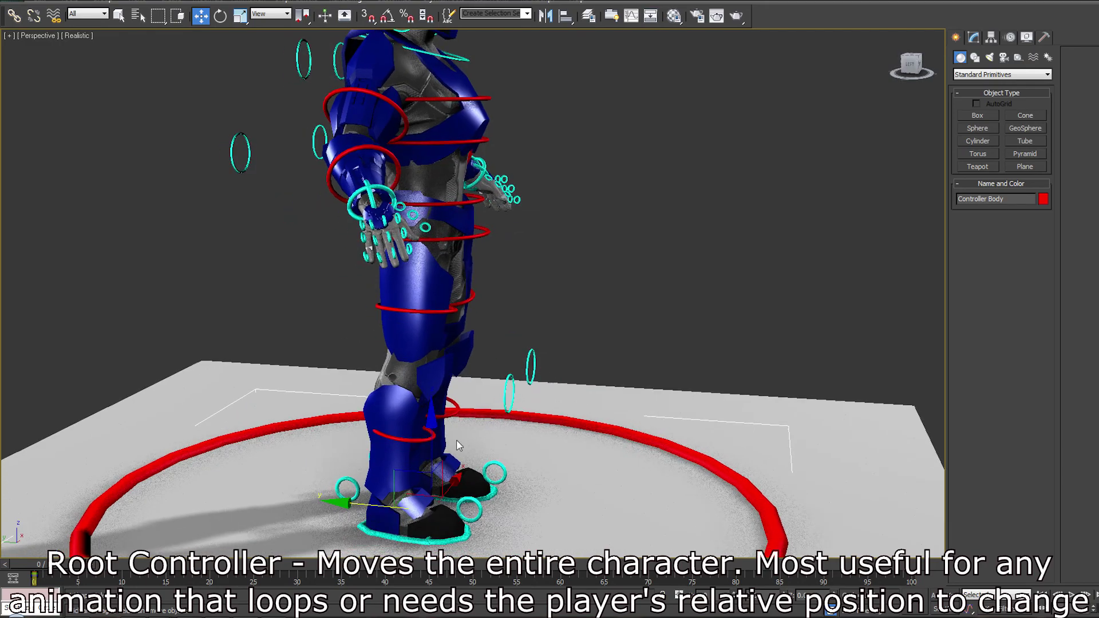